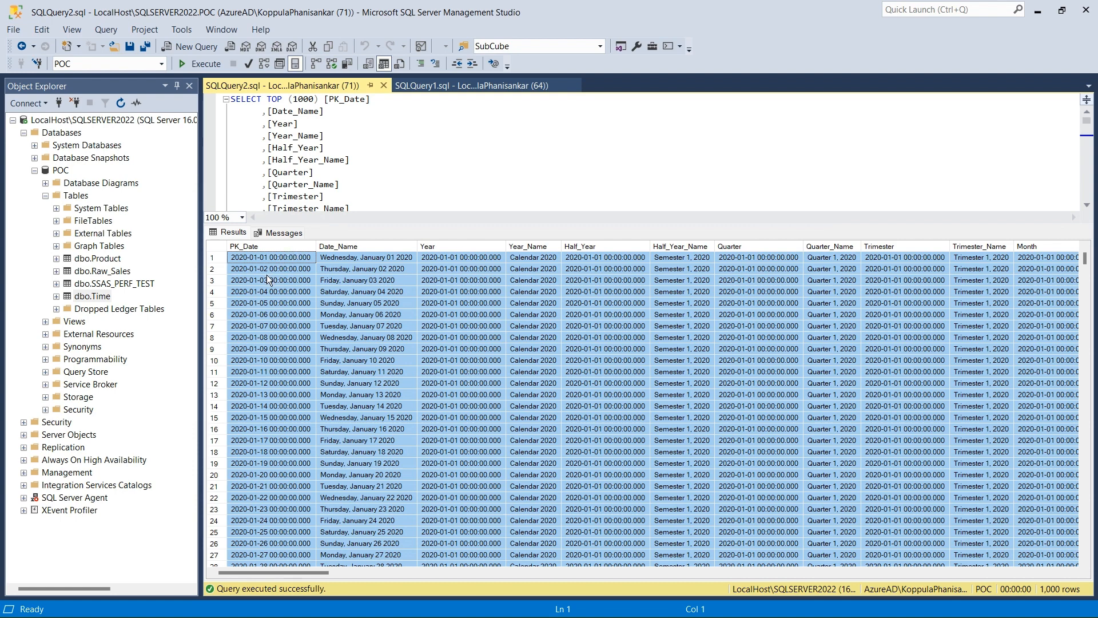
{"action": "right_click", "coordinate": [216, 250]}
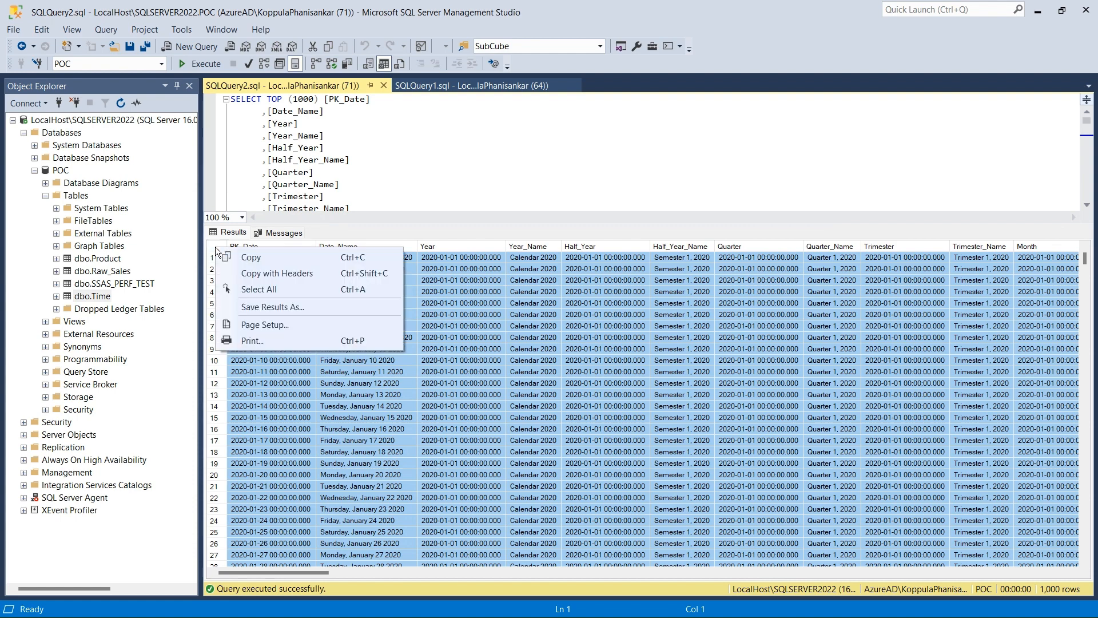
{"action": "left_click", "coordinate": [286, 305]}
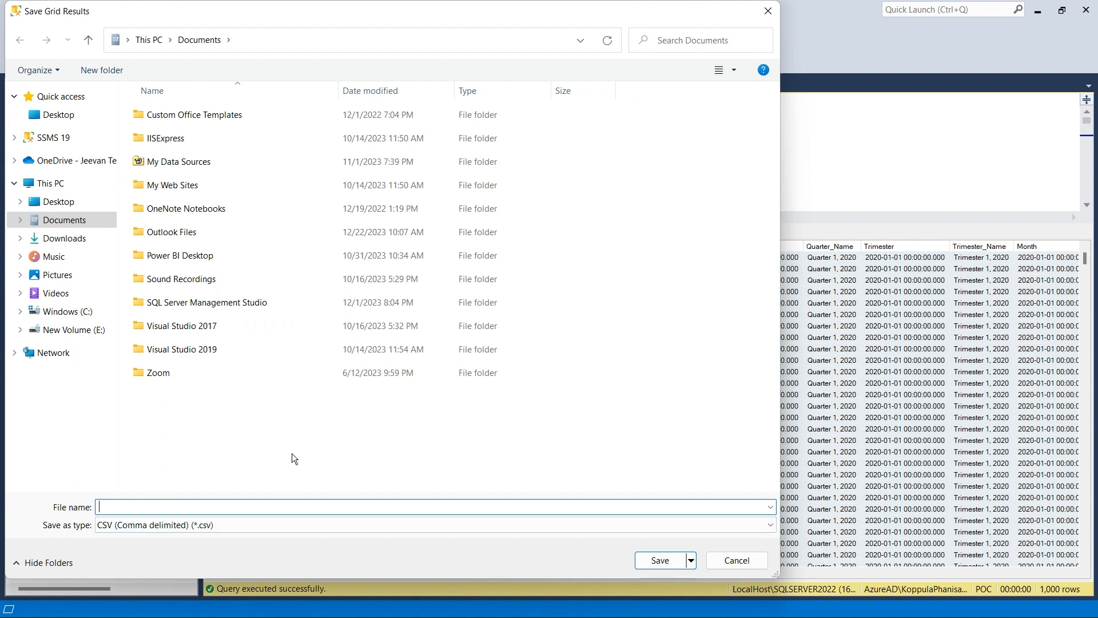
{"action": "left_click", "coordinate": [738, 561]}
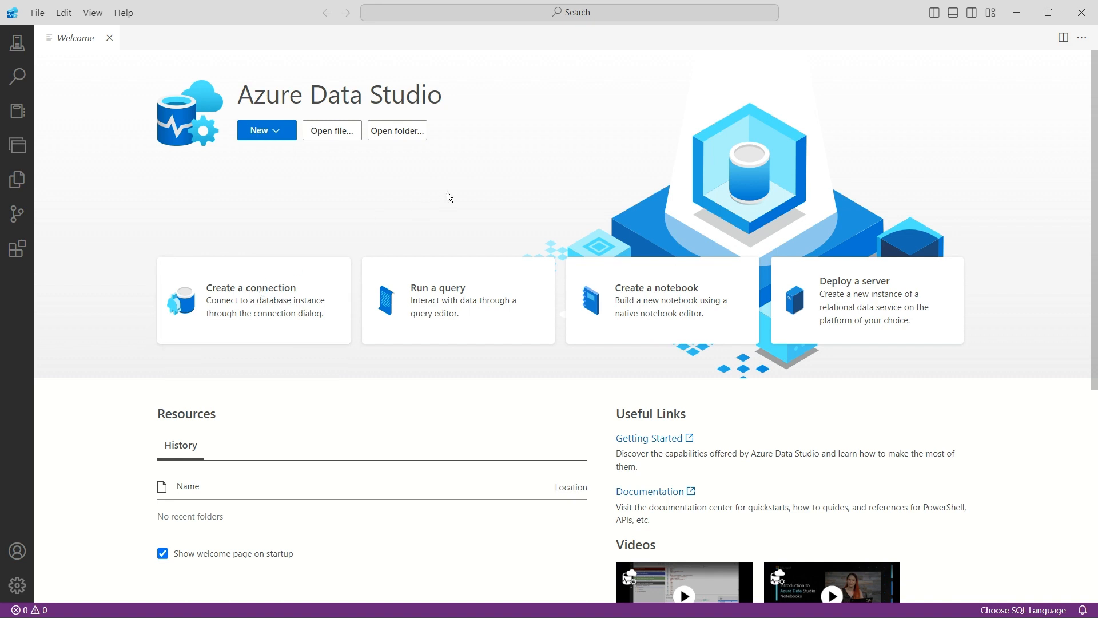
- Start a new connection in Azure Data Studio and set its server to LocalHost\SQLSERVER2022, copied from SQL Server Management Studio's login dialog
{"action": "left_click", "coordinate": [269, 292]}
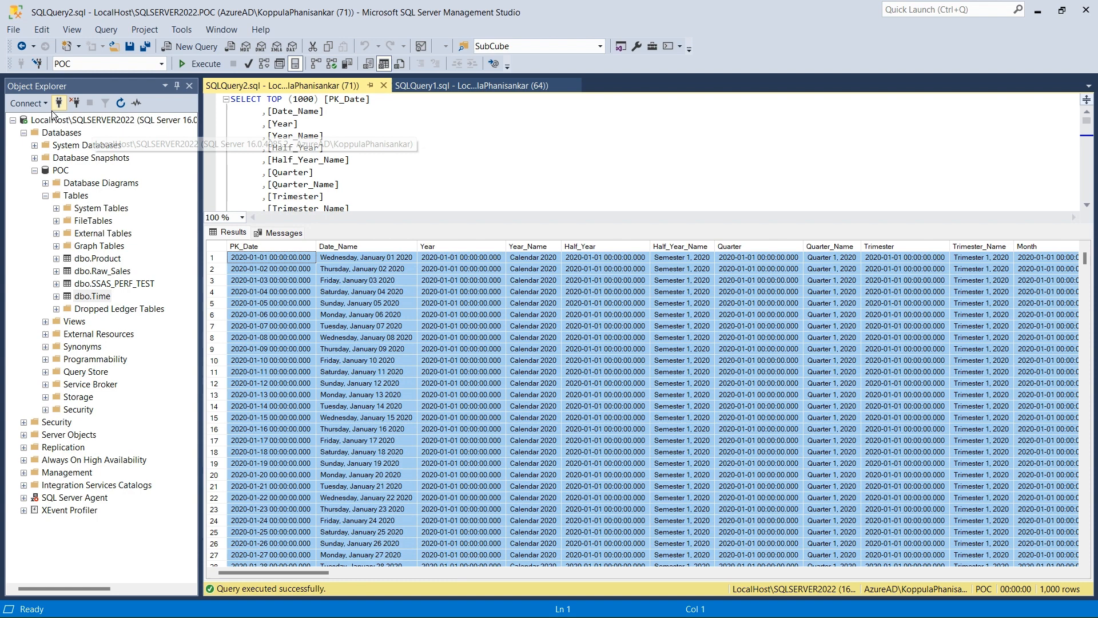
{"action": "left_click", "coordinate": [28, 104]}
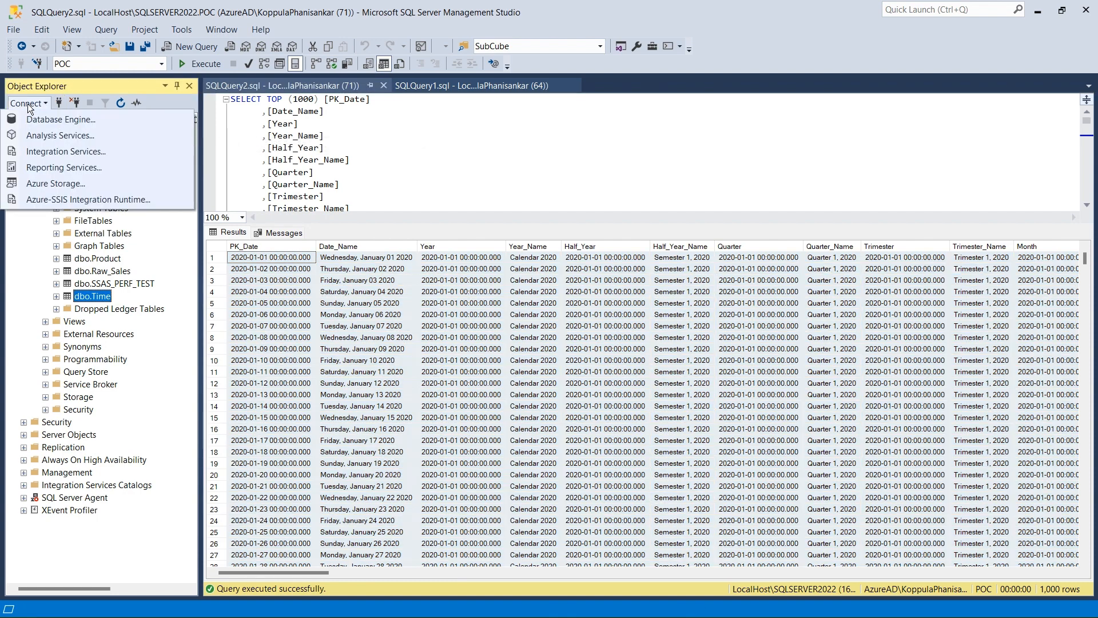
{"action": "left_click", "coordinate": [60, 119]}
{"action": "left_click", "coordinate": [683, 228]}
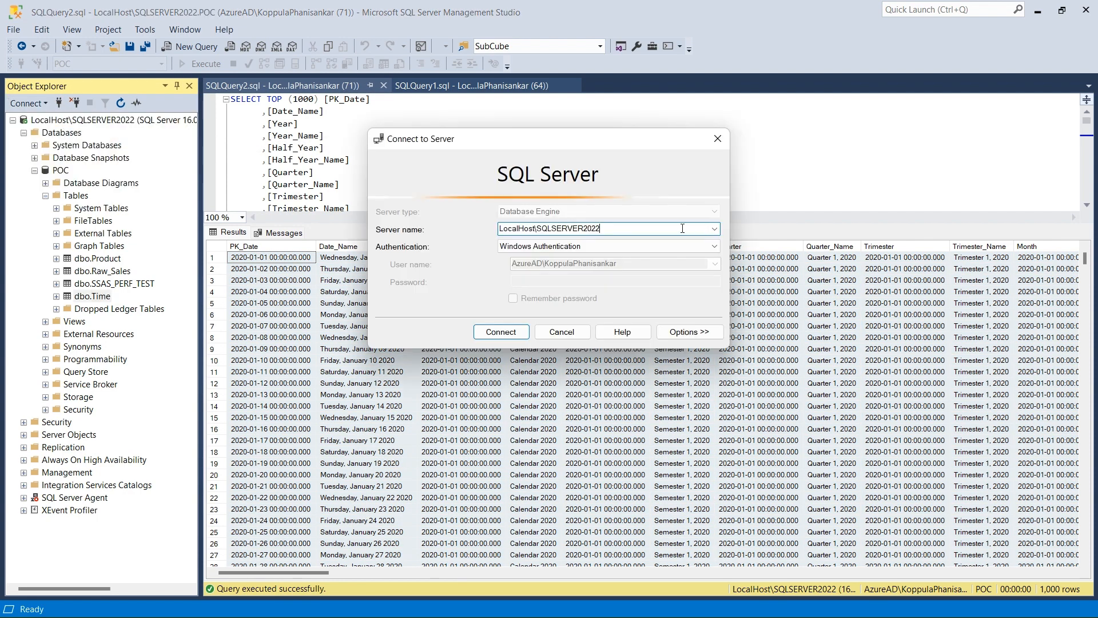
{"action": "double_click", "coordinate": [682, 229]}
{"action": "key", "text": "ctrl+c"}
{"action": "key", "text": "Escape"}
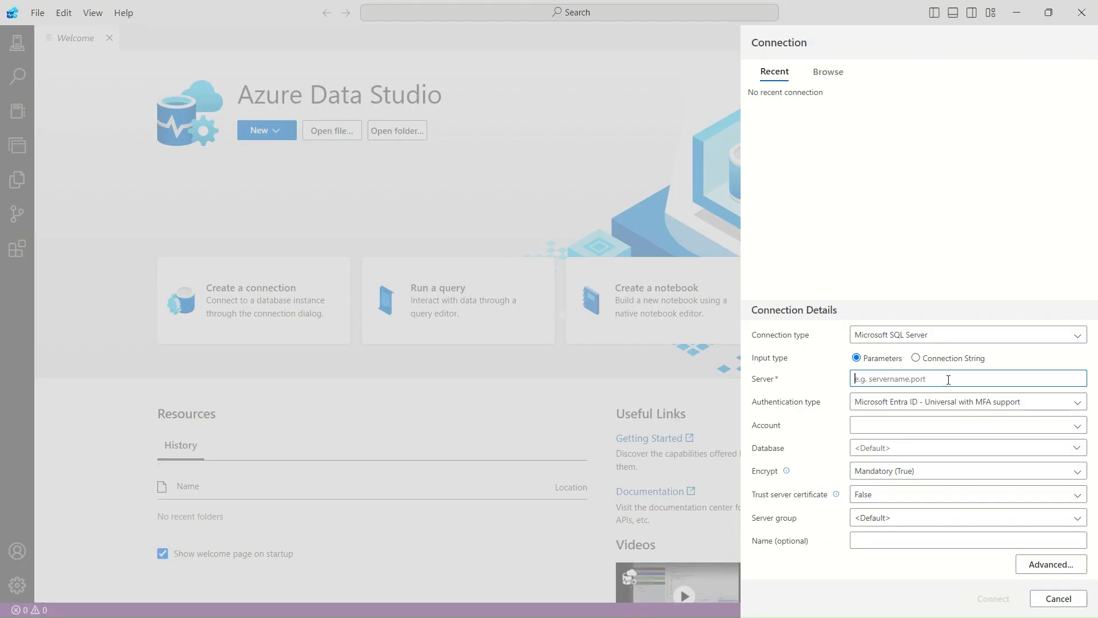
{"action": "key", "text": "ctrl+v"}
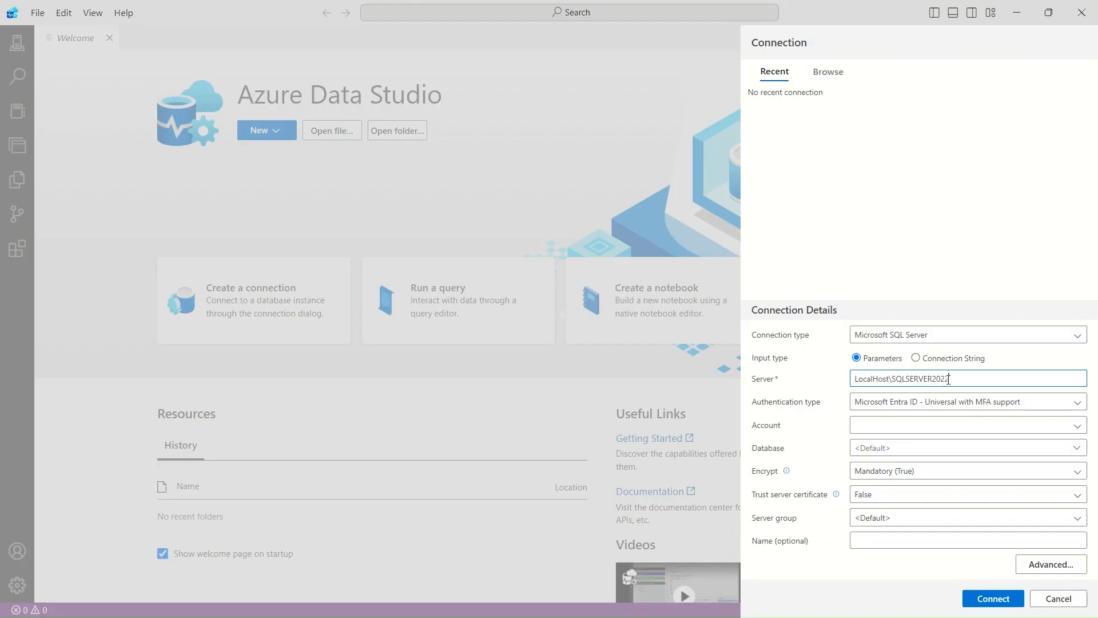
- Set the connection's authentication type to Windows Authentication and its database to POC, trusting the server certificate to load the database list
{"action": "left_click", "coordinate": [922, 404]}
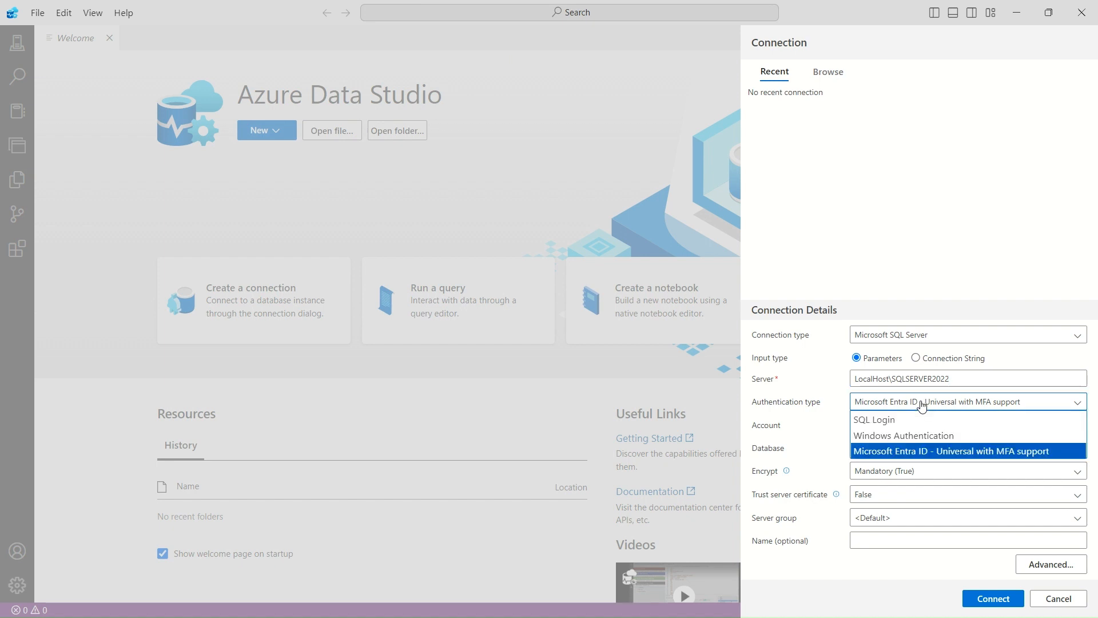
{"action": "left_click", "coordinate": [884, 435]}
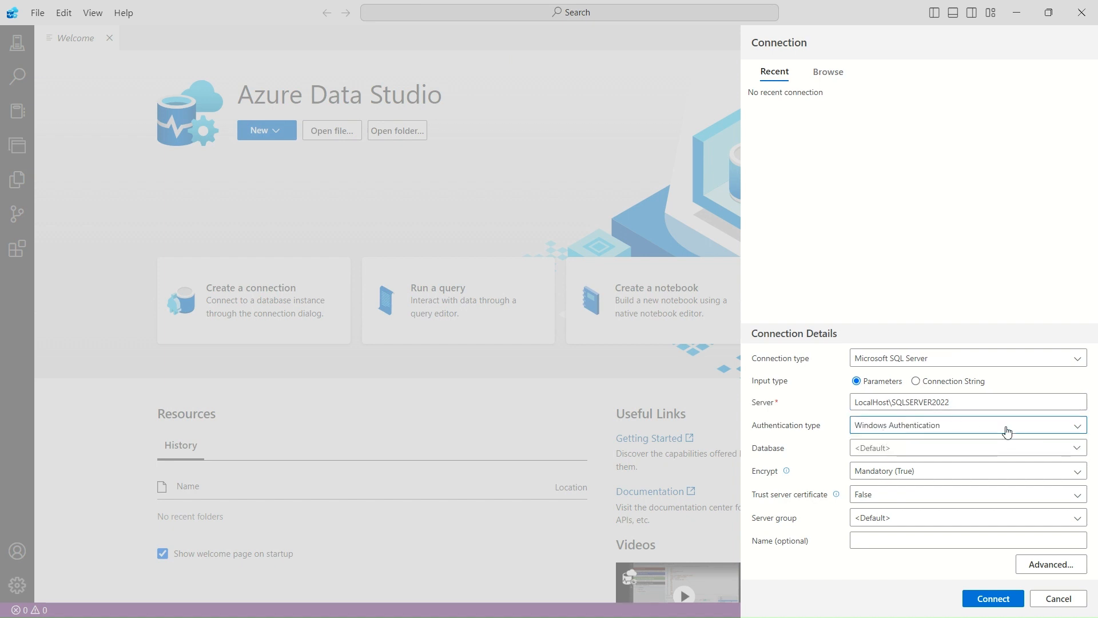
{"action": "left_click", "coordinate": [929, 448]}
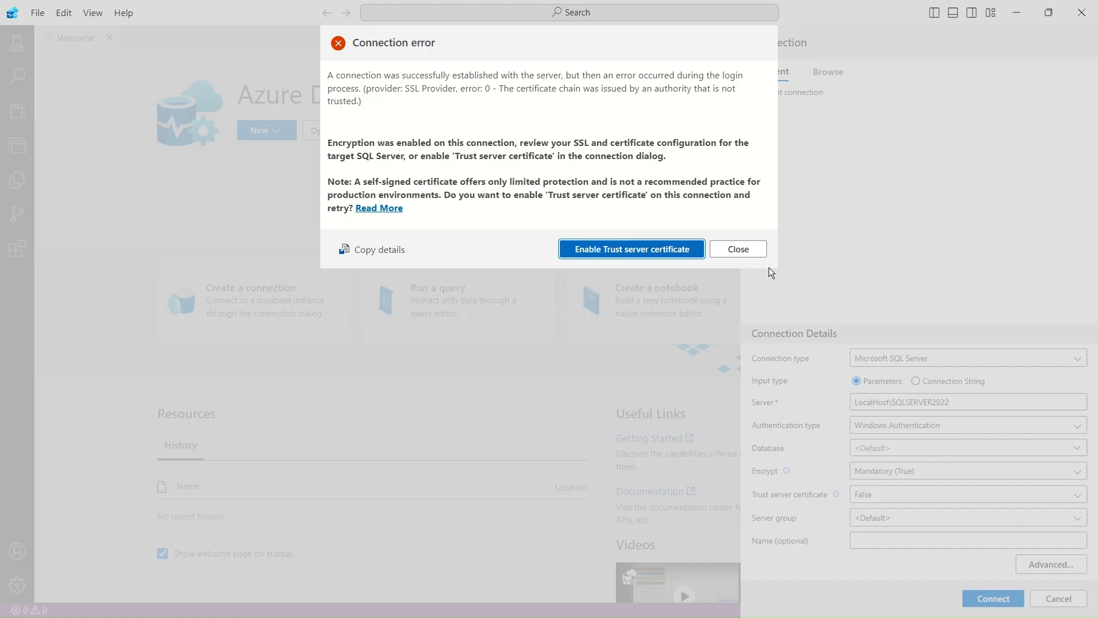
{"action": "left_click", "coordinate": [650, 249]}
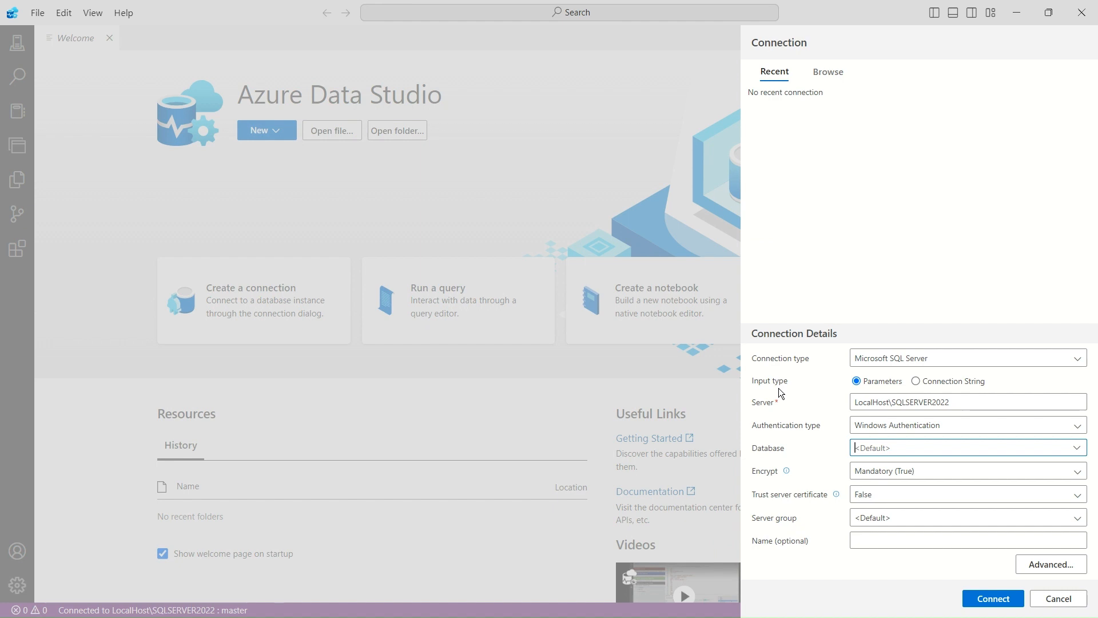
{"action": "left_click", "coordinate": [878, 445]}
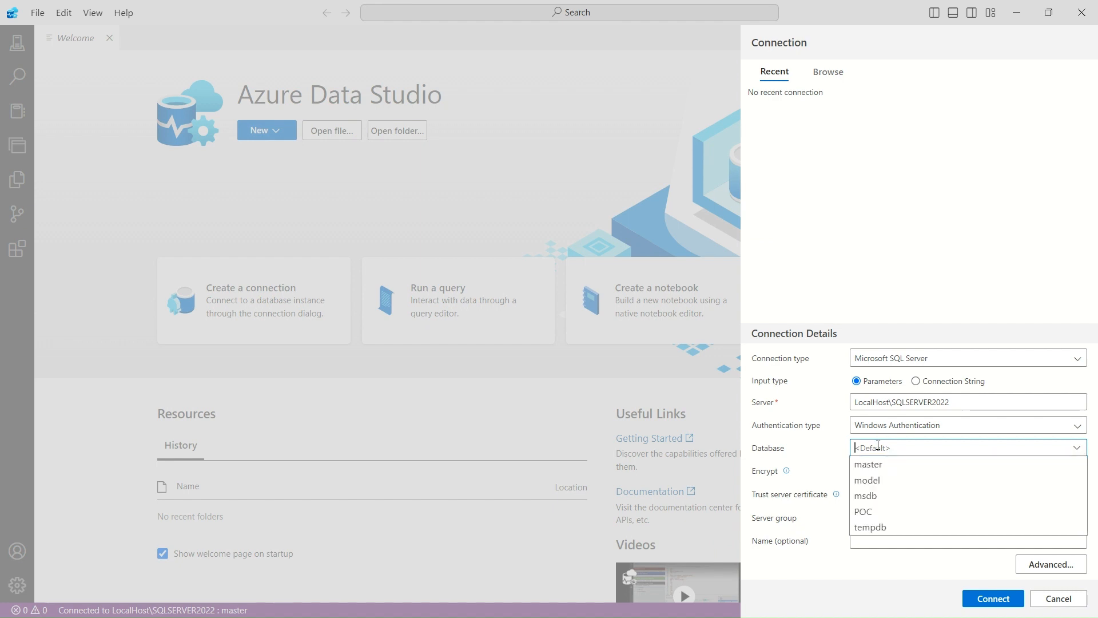
{"action": "left_click", "coordinate": [867, 512]}
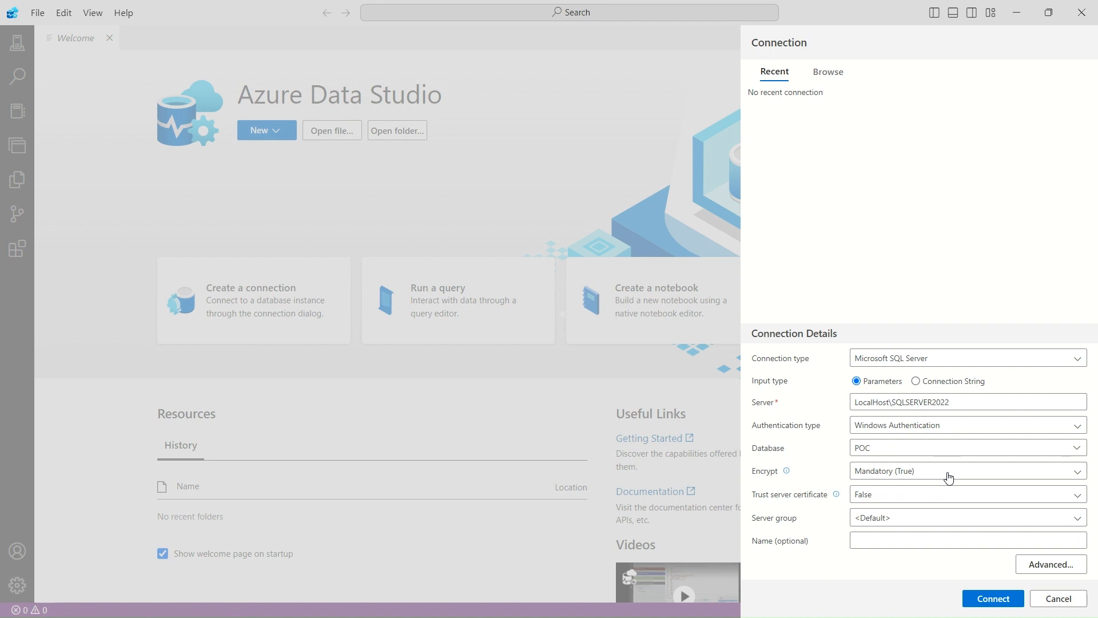
{"action": "left_click", "coordinate": [949, 476]}
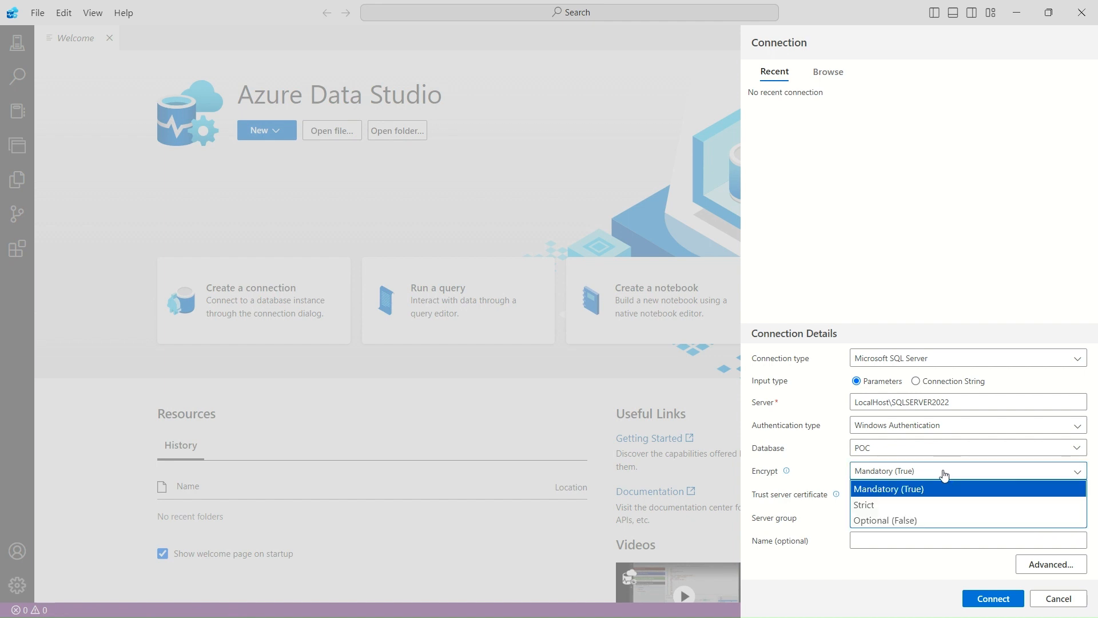
{"action": "left_click", "coordinate": [944, 475]}
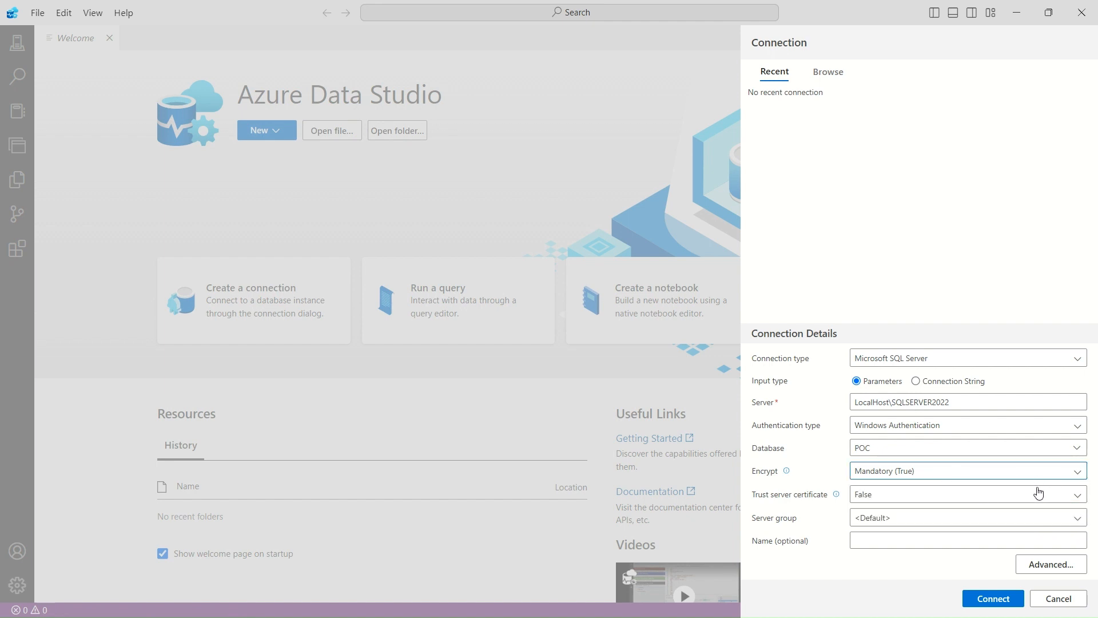
{"action": "left_click", "coordinate": [985, 501]}
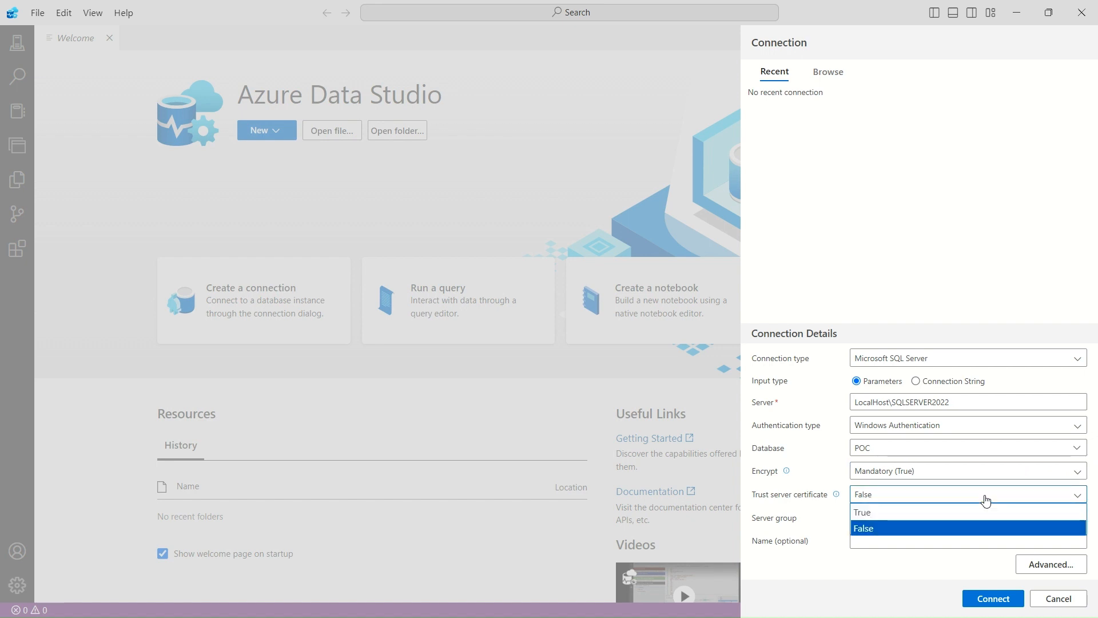
{"action": "left_click", "coordinate": [911, 513]}
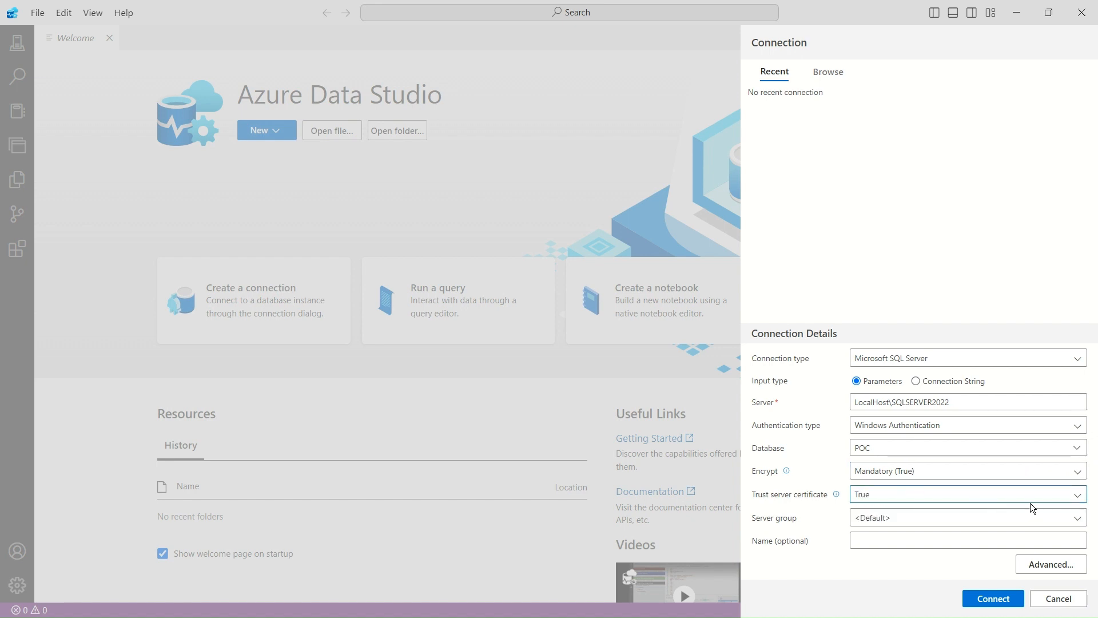
{"action": "left_click", "coordinate": [986, 494]}
{"action": "left_click", "coordinate": [866, 526]}
- Name the connection POC and connect with Trust server certificate enabled
{"action": "left_click", "coordinate": [926, 540]}
{"action": "type", "text": "POC"}
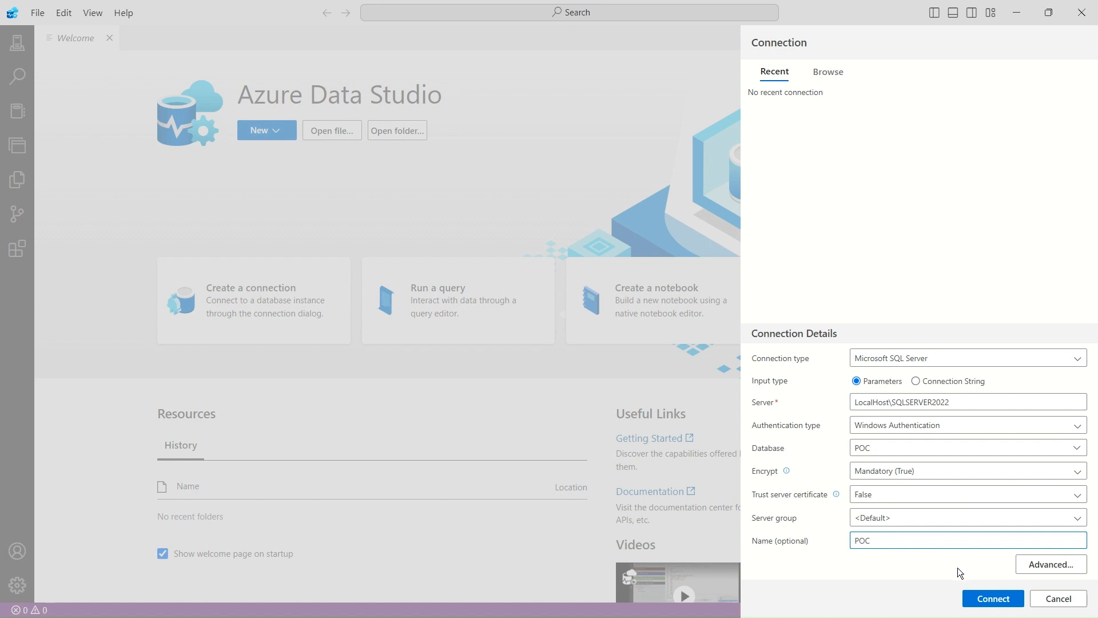
{"action": "left_click", "coordinate": [981, 602]}
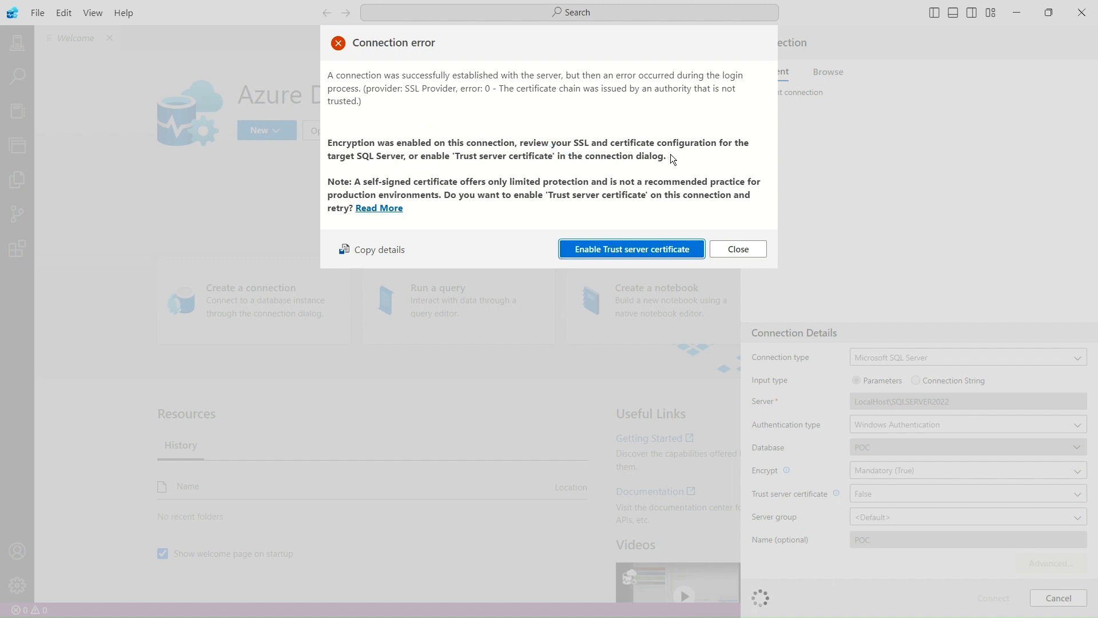
{"action": "left_click", "coordinate": [595, 252]}
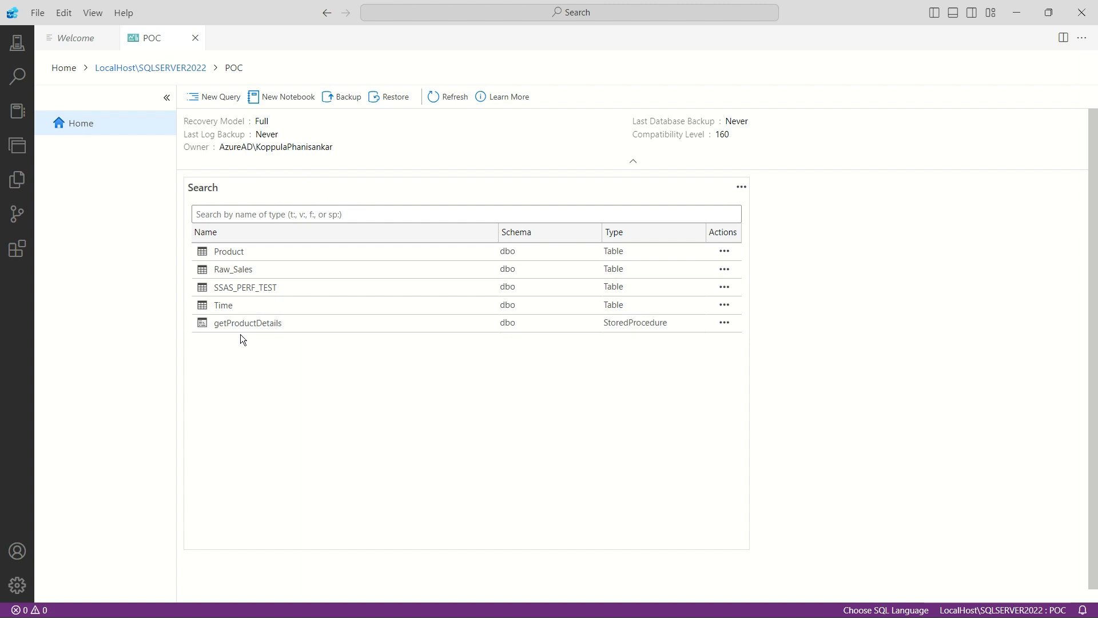
- Search the POC database's objects for Time, and refresh the database dashboard
{"action": "left_click", "coordinate": [298, 214]}
{"action": "type", "text": "T"}
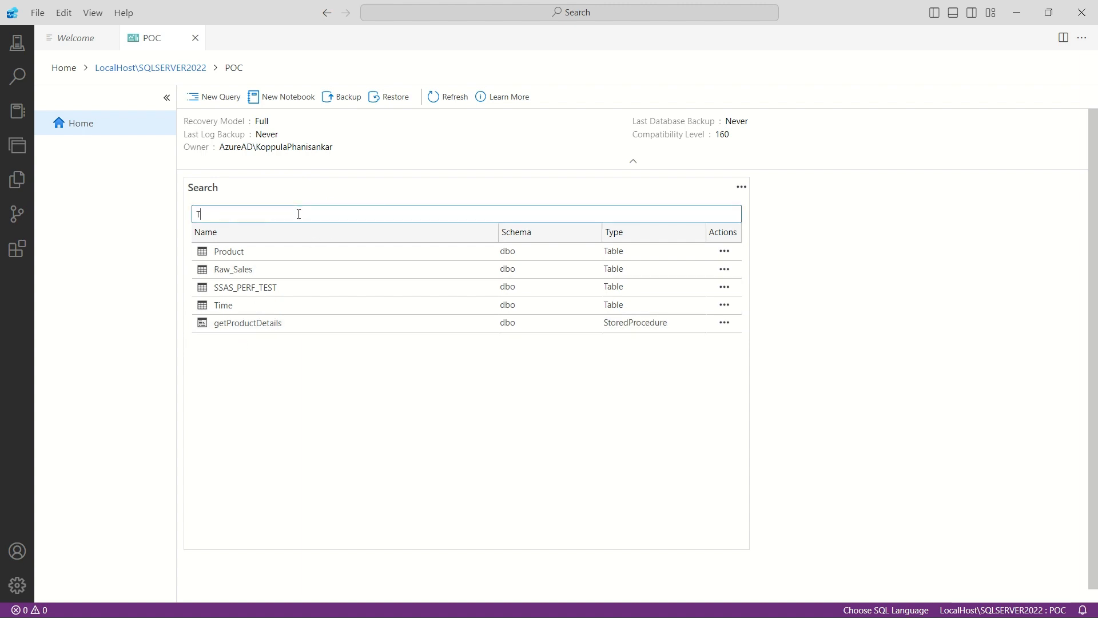
{"action": "type", "text": "ime"}
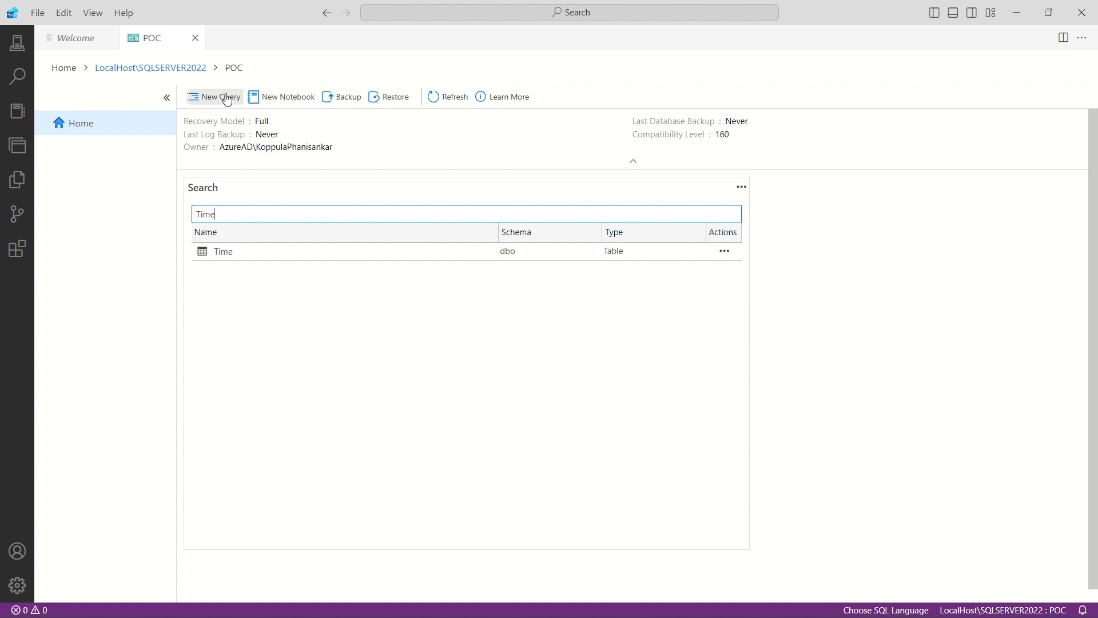
{"action": "left_click", "coordinate": [351, 101]}
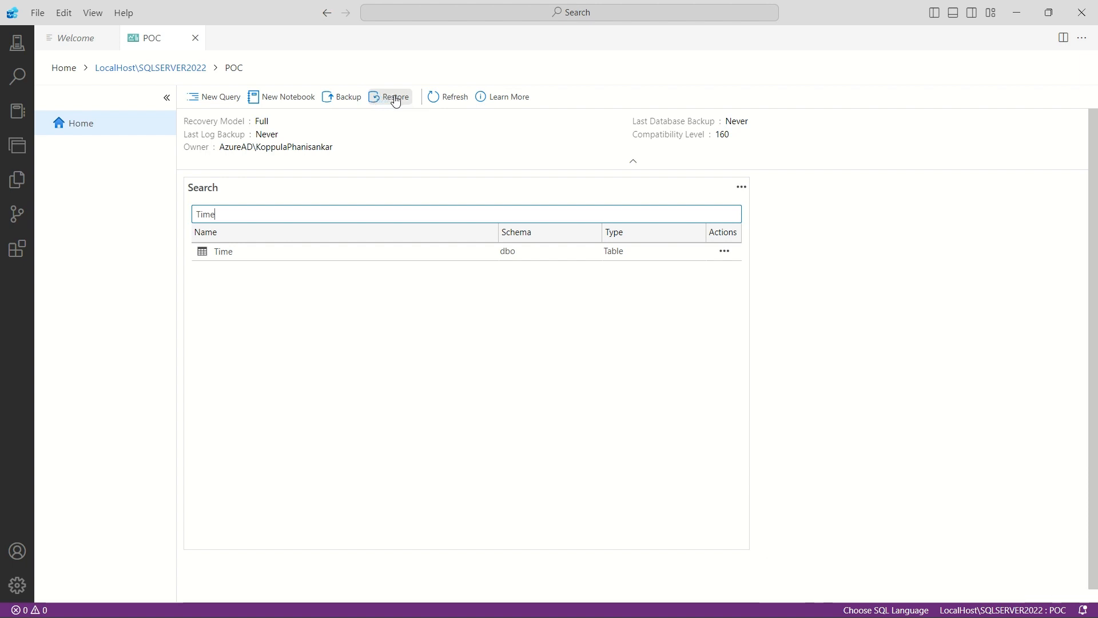
{"action": "left_click", "coordinate": [452, 101]}
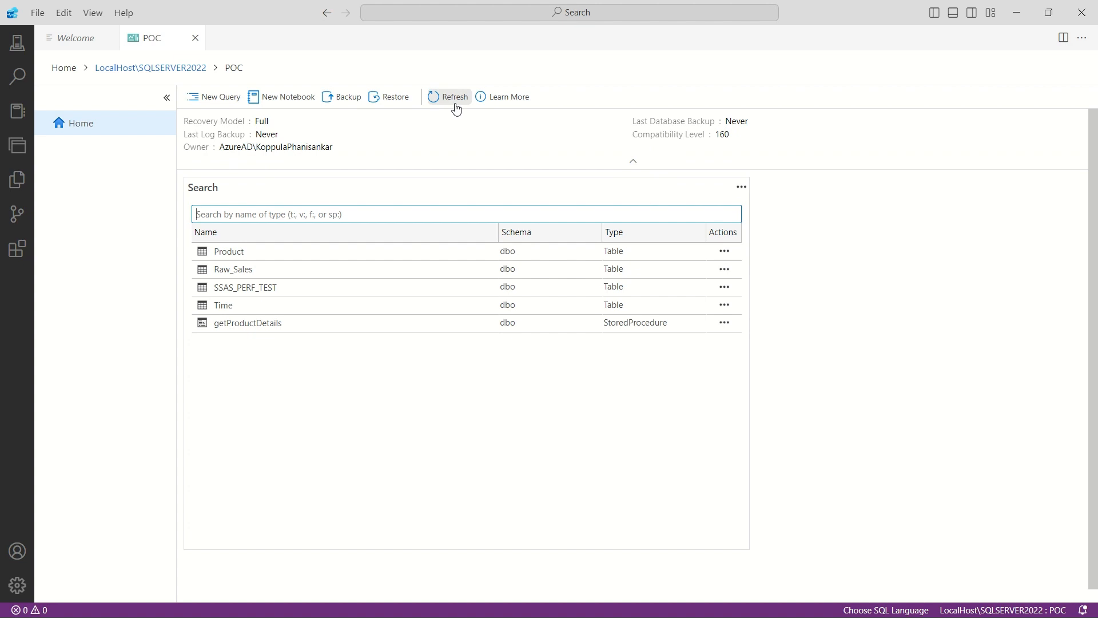
{"action": "left_click", "coordinate": [727, 304]}
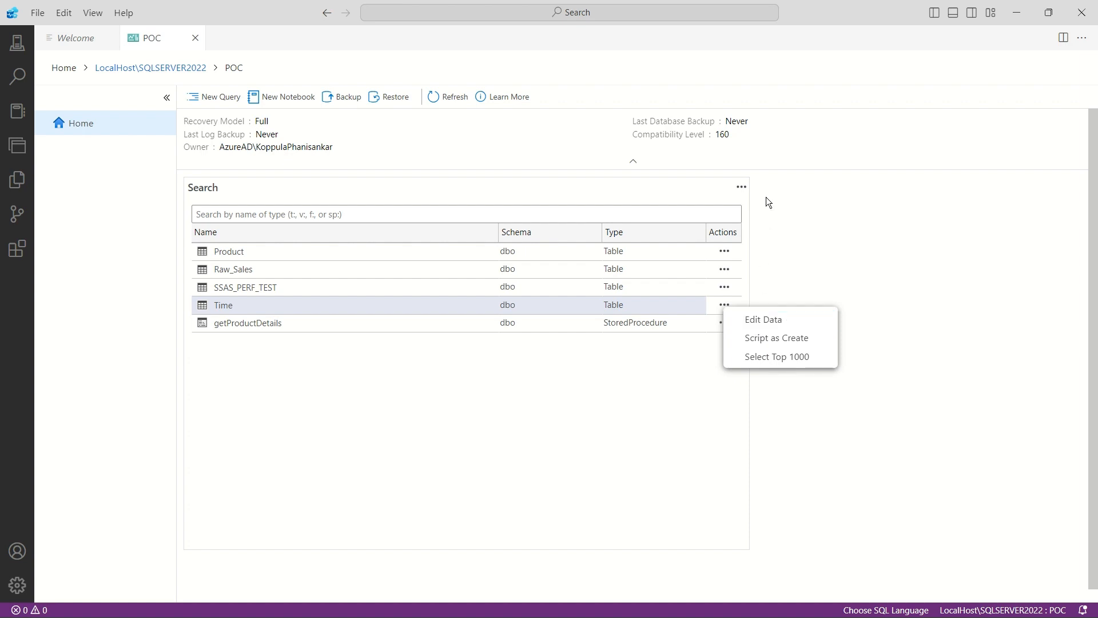
{"action": "left_click", "coordinate": [741, 188]}
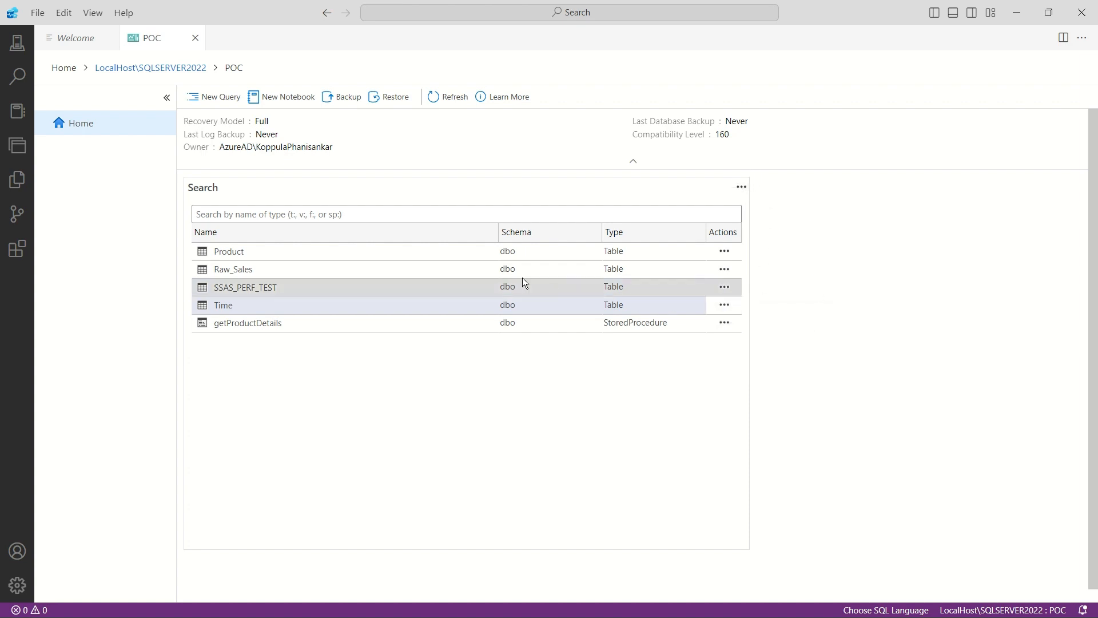
- Create a new query on the POC database and keep its editor in front
{"action": "left_click", "coordinate": [221, 96]}
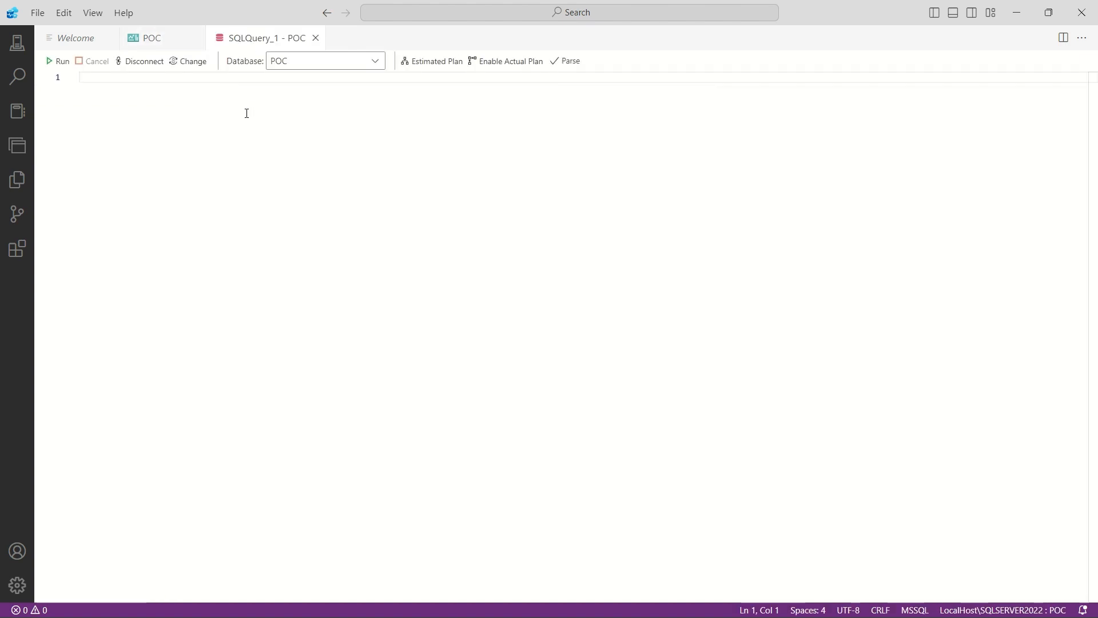
{"action": "left_click", "coordinate": [156, 40]}
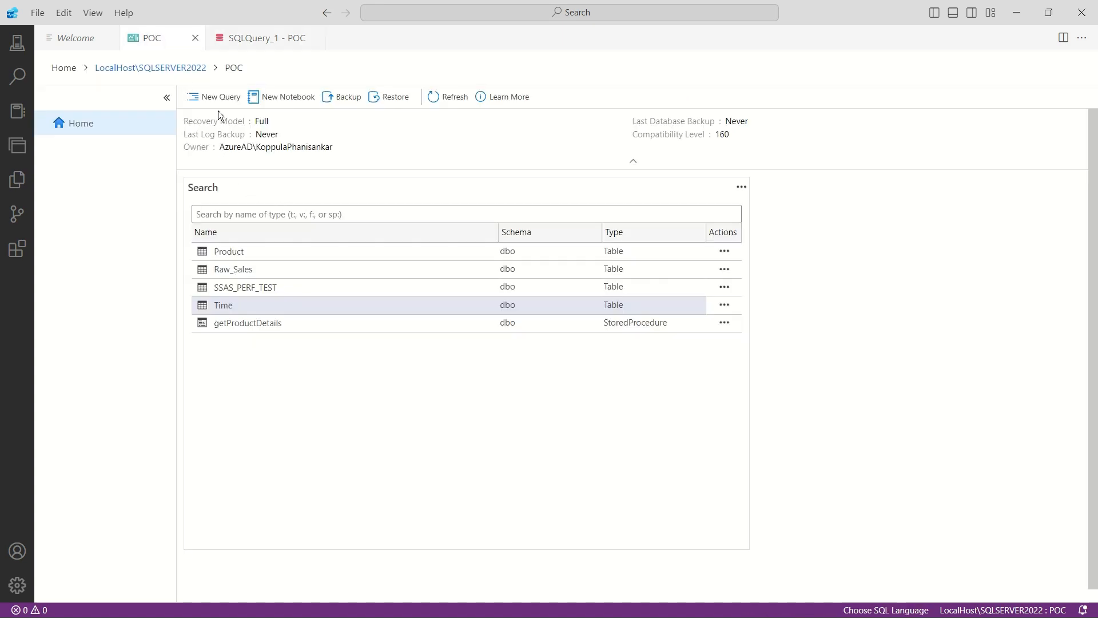
{"action": "left_click", "coordinate": [256, 40]}
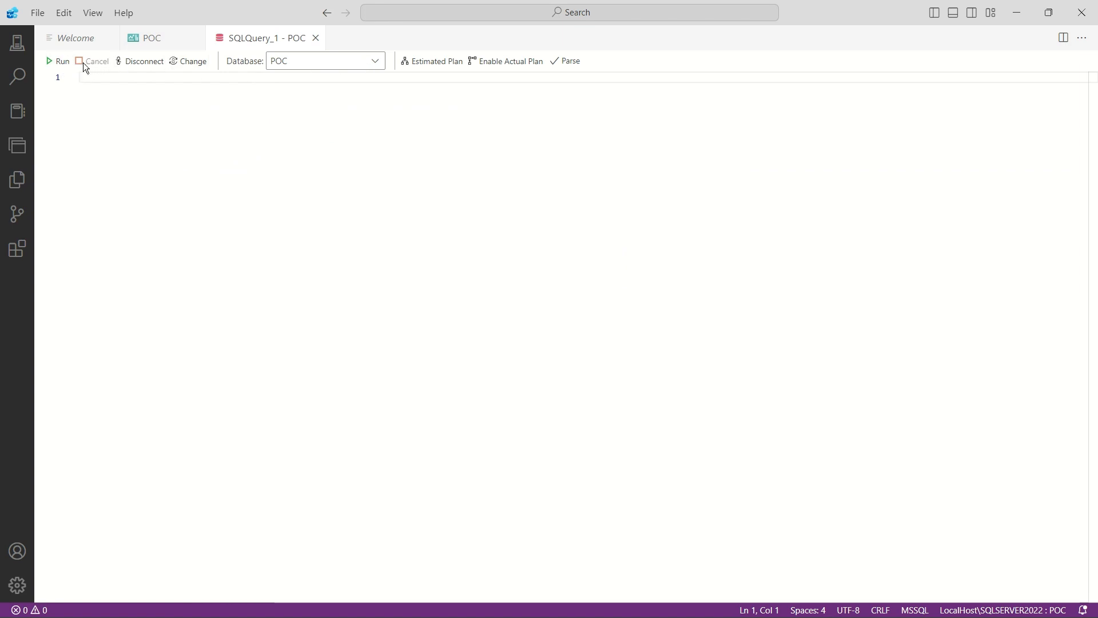
{"action": "left_click", "coordinate": [187, 62]}
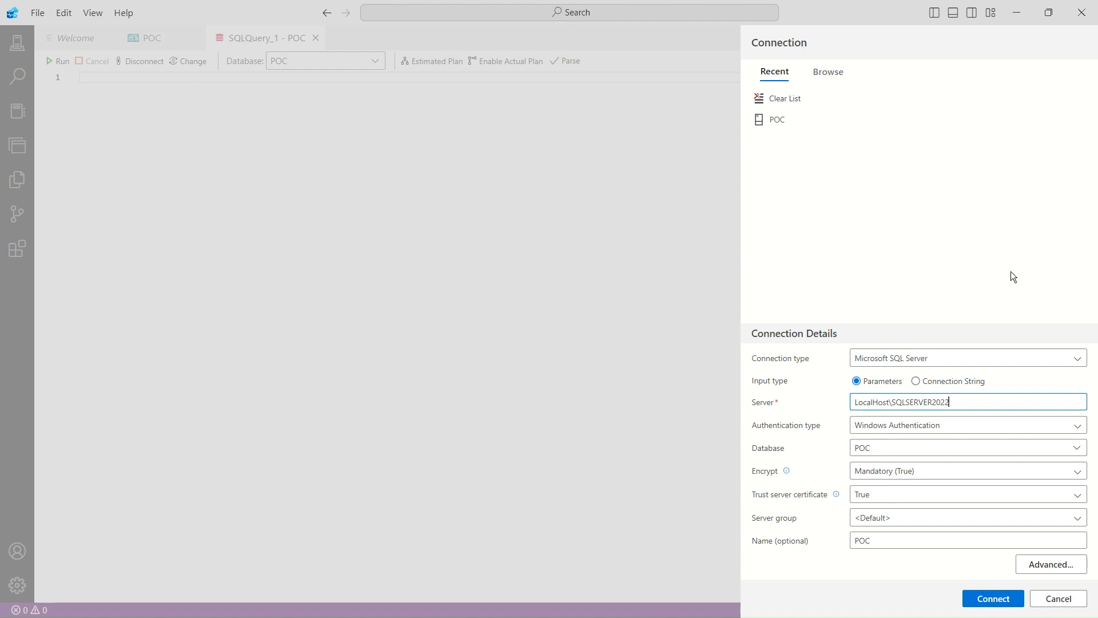
{"action": "left_click", "coordinate": [1064, 599]}
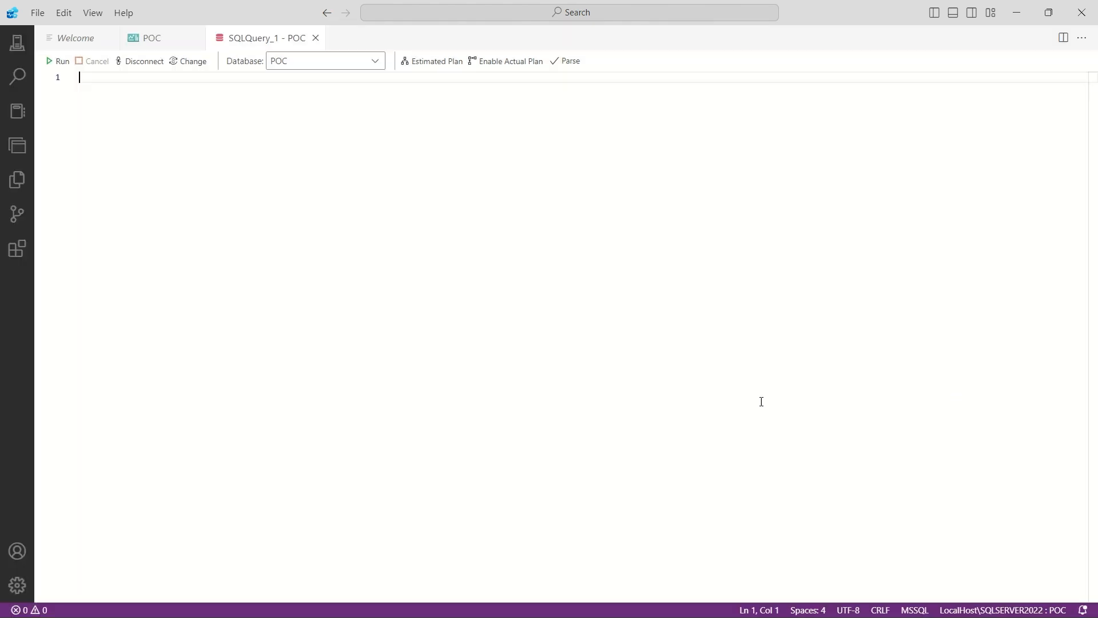
{"action": "left_click", "coordinate": [376, 61]}
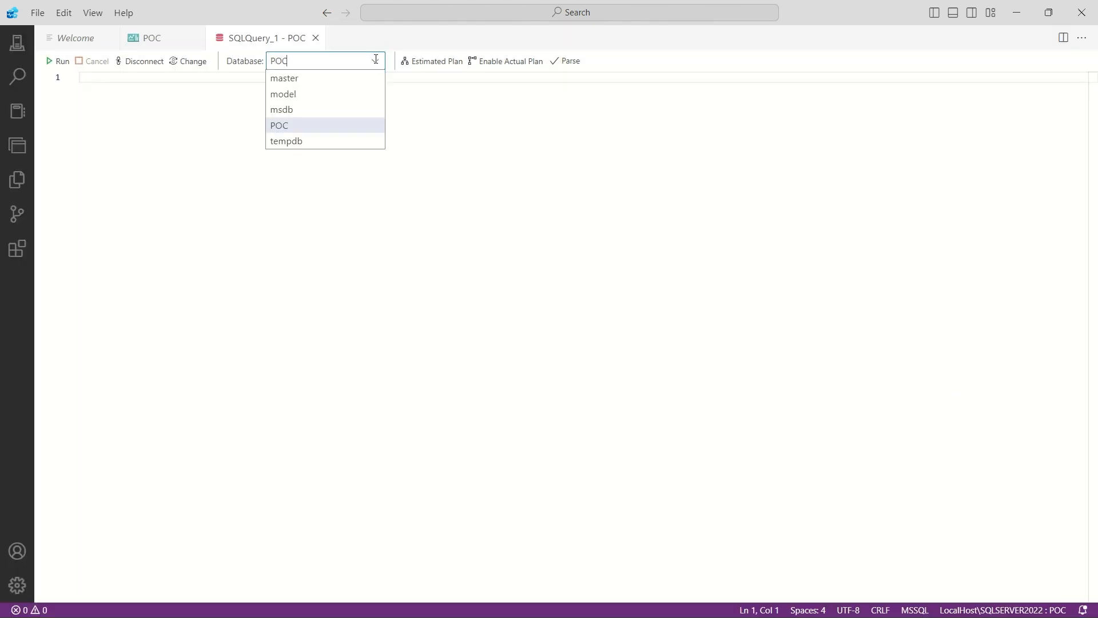
{"action": "left_click", "coordinate": [301, 90]}
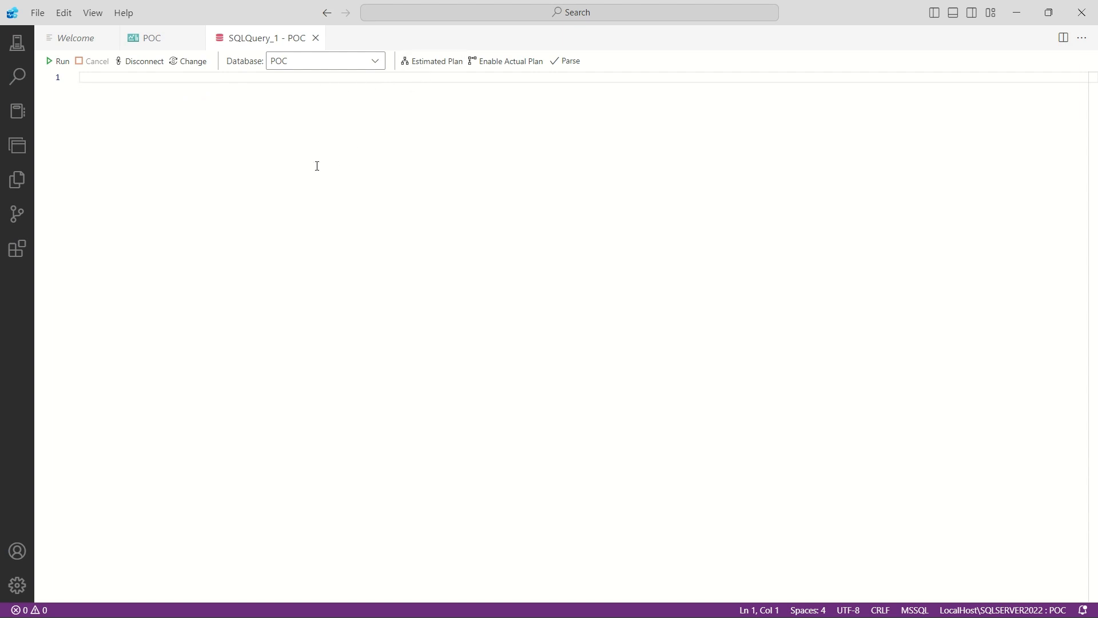
- Write the query select * from [Time] in the editor, picking the suggested Time table and viewing its details
{"action": "type", "text": "select * fr"}
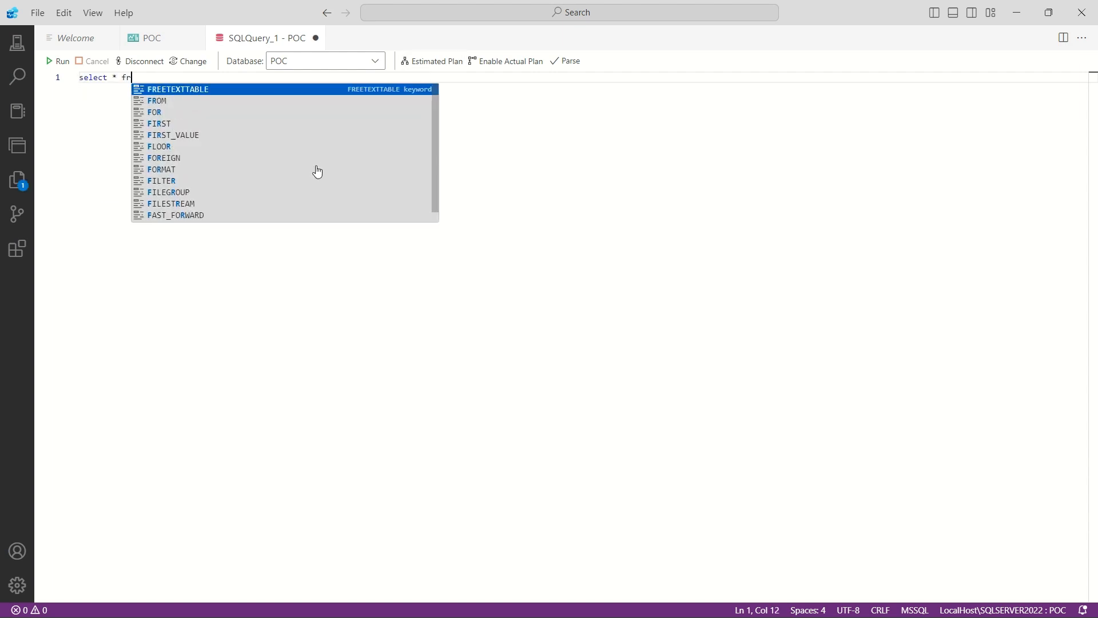
{"action": "type", "text": "oim"}
{"action": "key", "text": "BackSpace"}
{"action": "key", "text": "BackSpace"}
{"action": "key", "text": "BackSpace"}
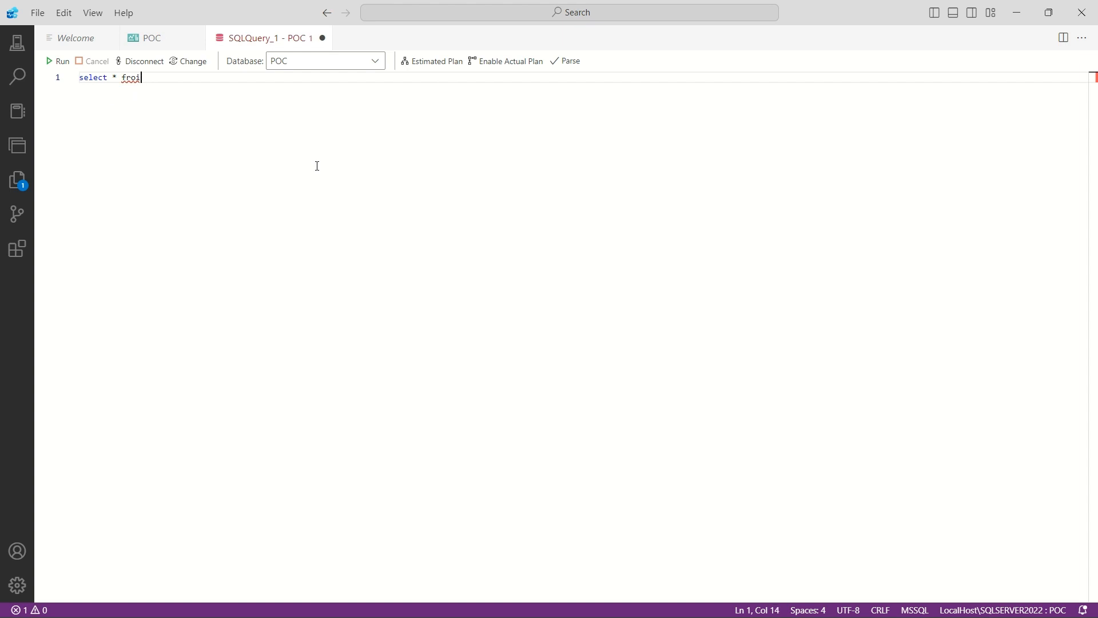
{"action": "type", "text": "m Time"}
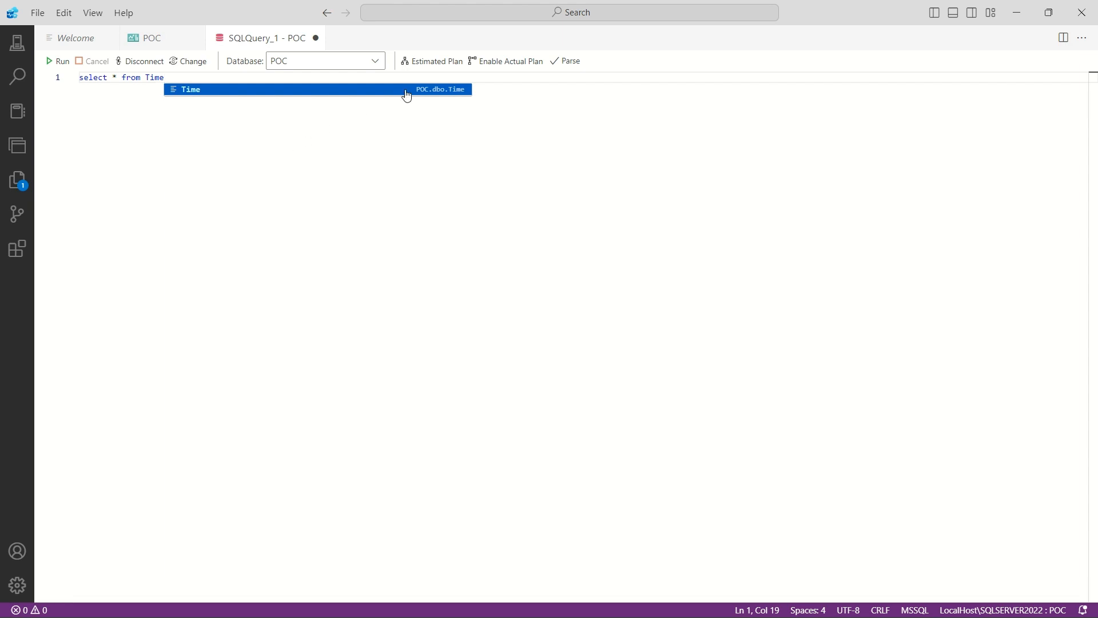
{"action": "left_click", "coordinate": [460, 90]}
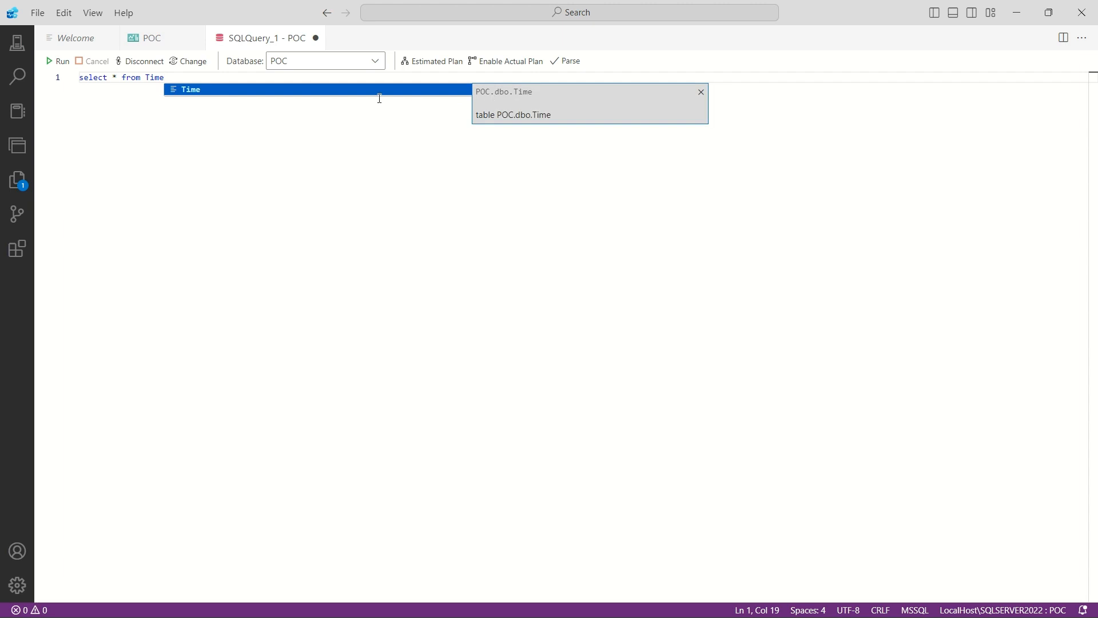
{"action": "left_click", "coordinate": [218, 90]}
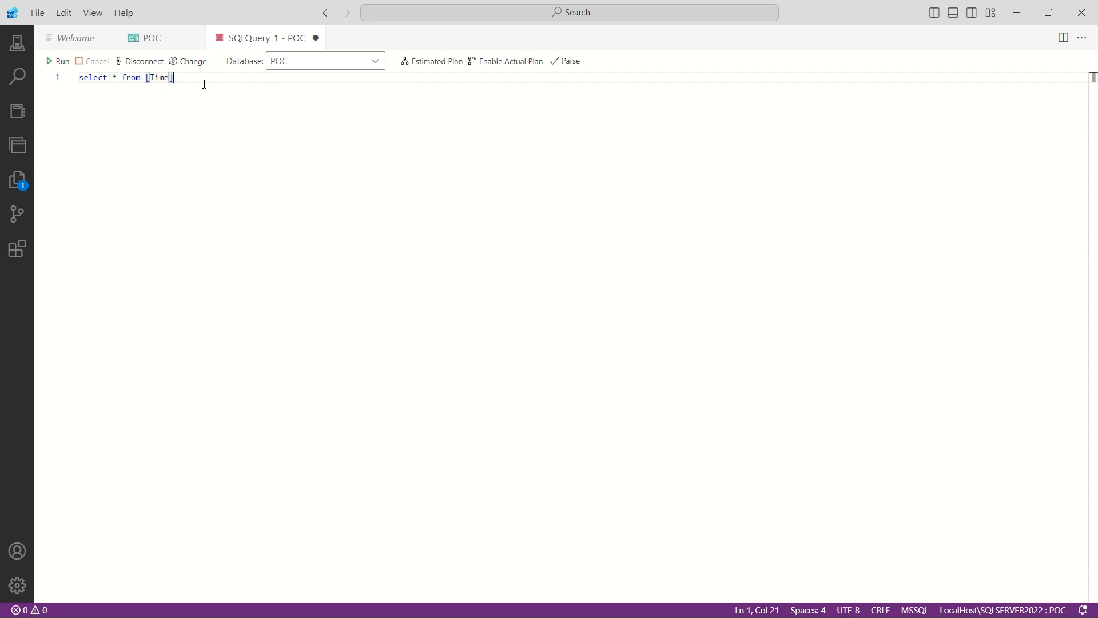
- Generate the estimated execution plan for the Time query, and examine its plan tree and top operations
{"action": "left_click", "coordinate": [421, 62]}
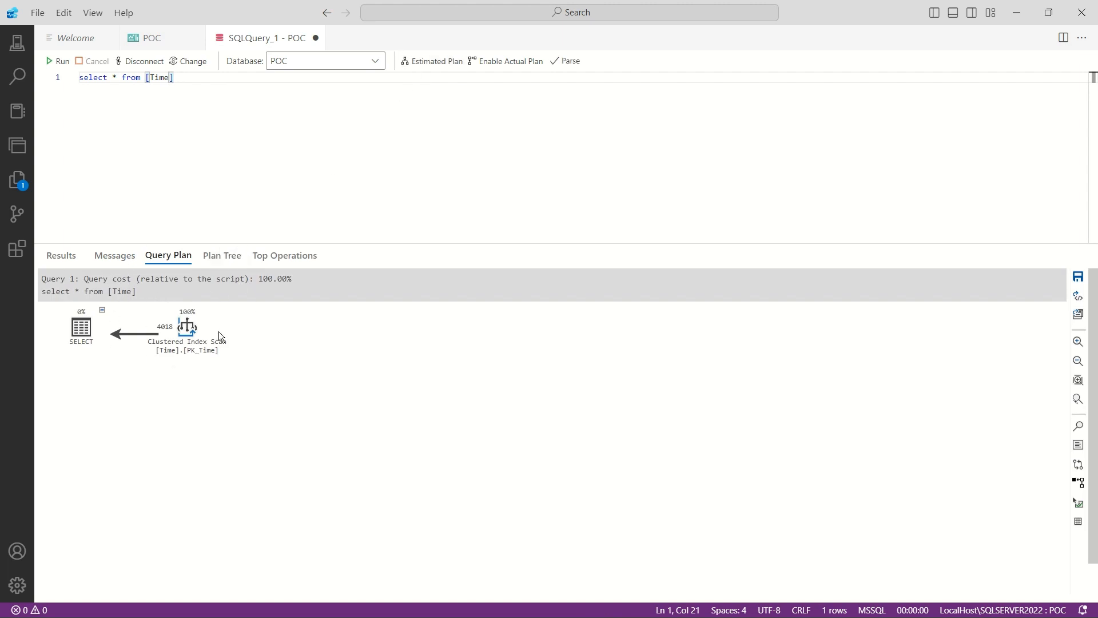
{"action": "left_click", "coordinate": [221, 257]}
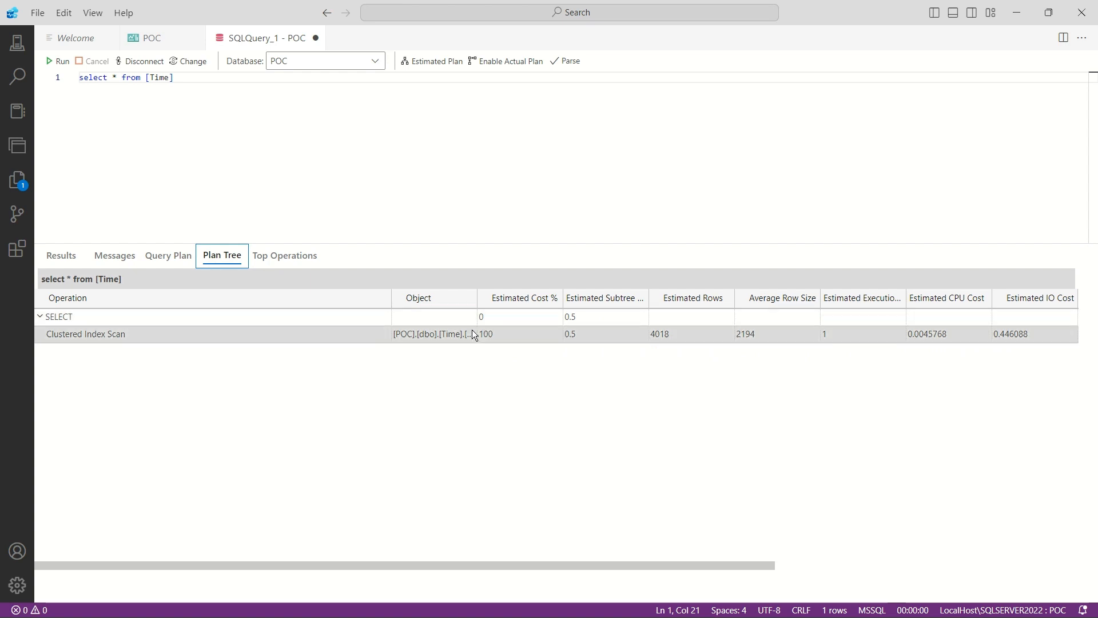
{"action": "left_click", "coordinate": [282, 262]}
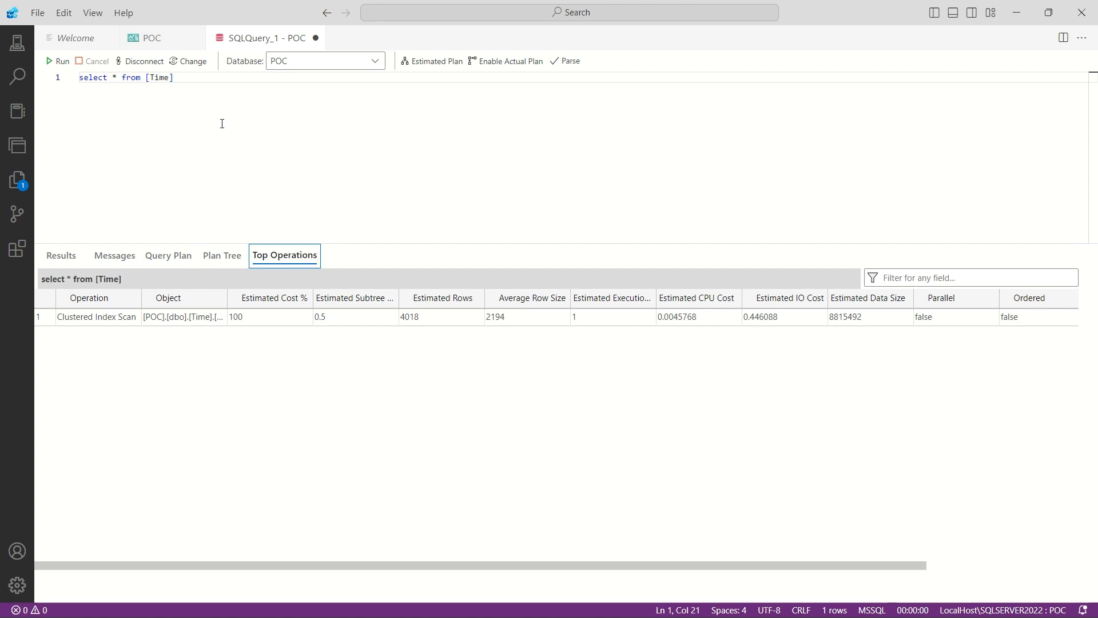
- Enable the actual plan, run the Time query with it, and show the returned rows
{"action": "left_click", "coordinate": [507, 63]}
{"action": "left_click", "coordinate": [270, 111]}
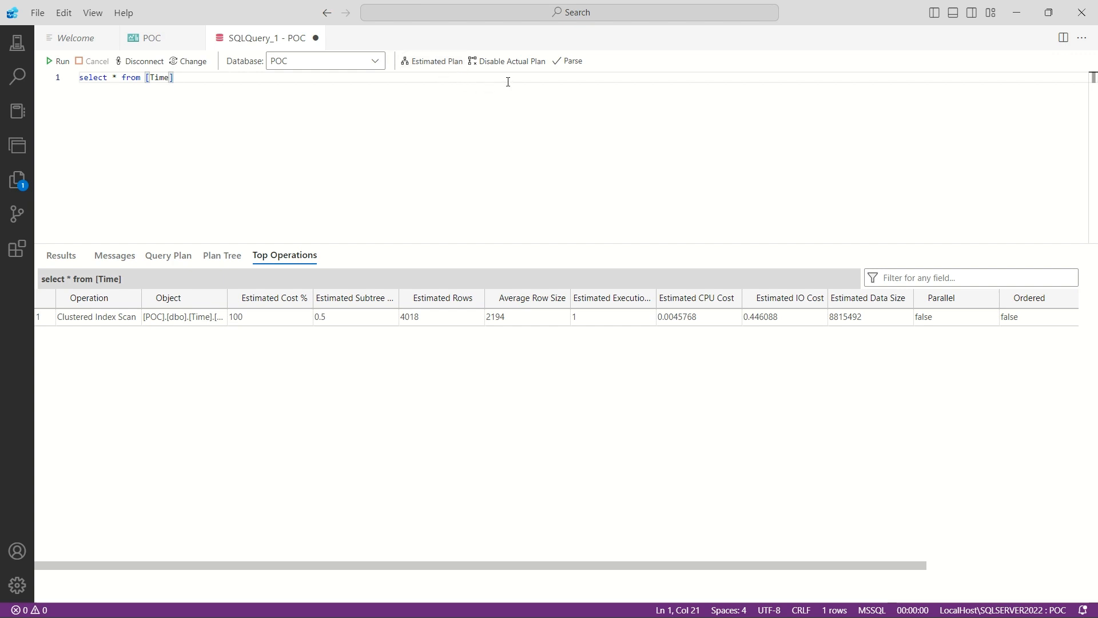
{"action": "left_click", "coordinate": [61, 62]}
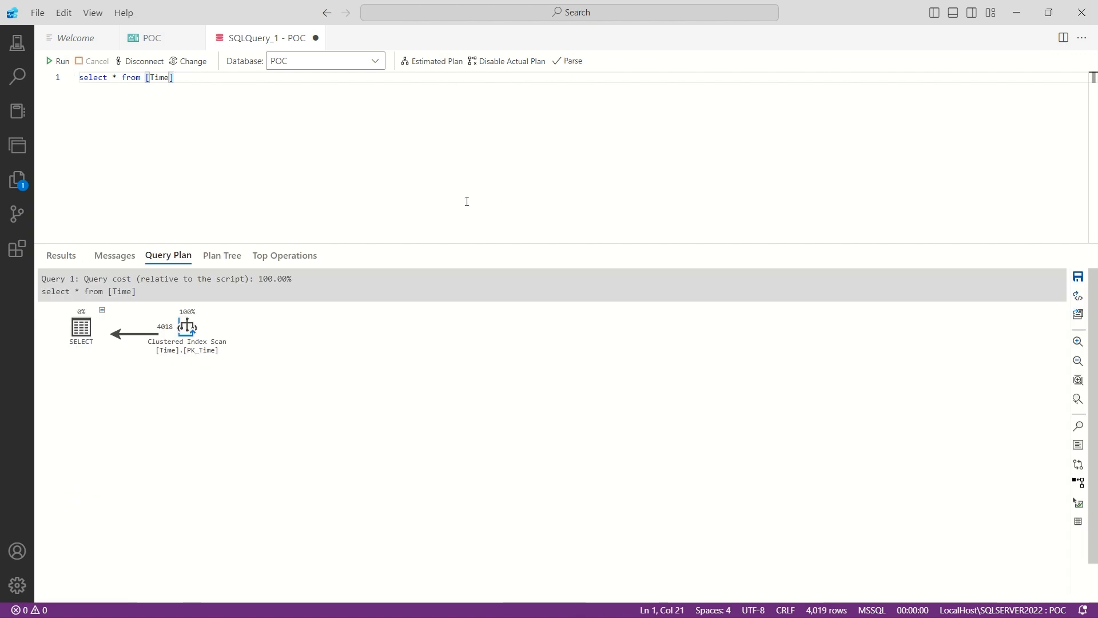
{"action": "left_click", "coordinate": [63, 255]}
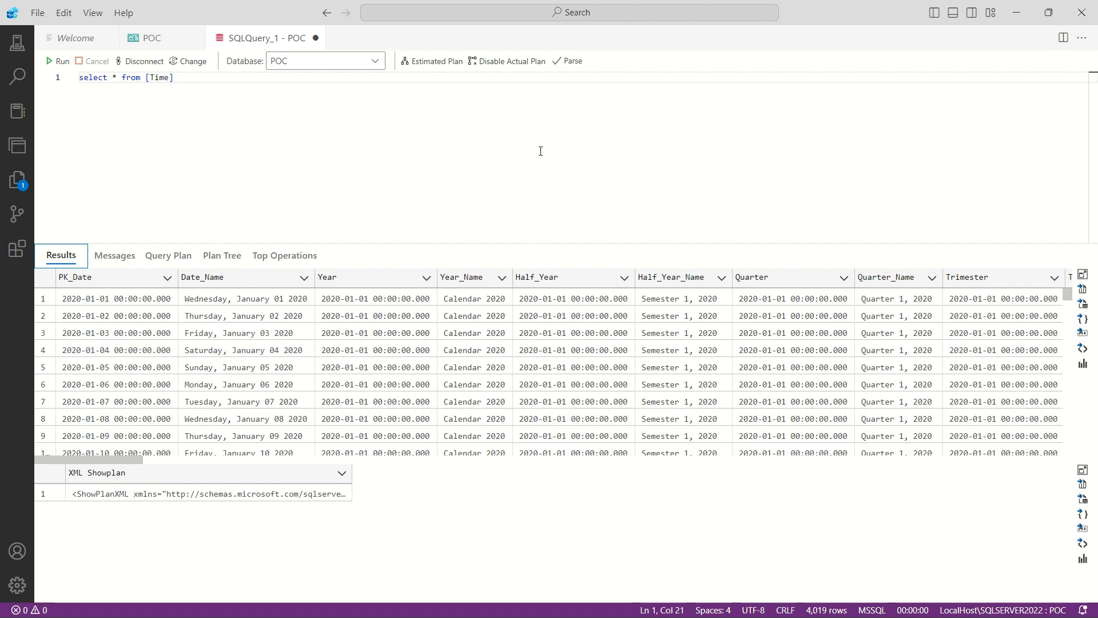
- Disable the actual plan and run the Time query again
{"action": "left_click", "coordinate": [517, 63]}
{"action": "left_click", "coordinate": [184, 138]}
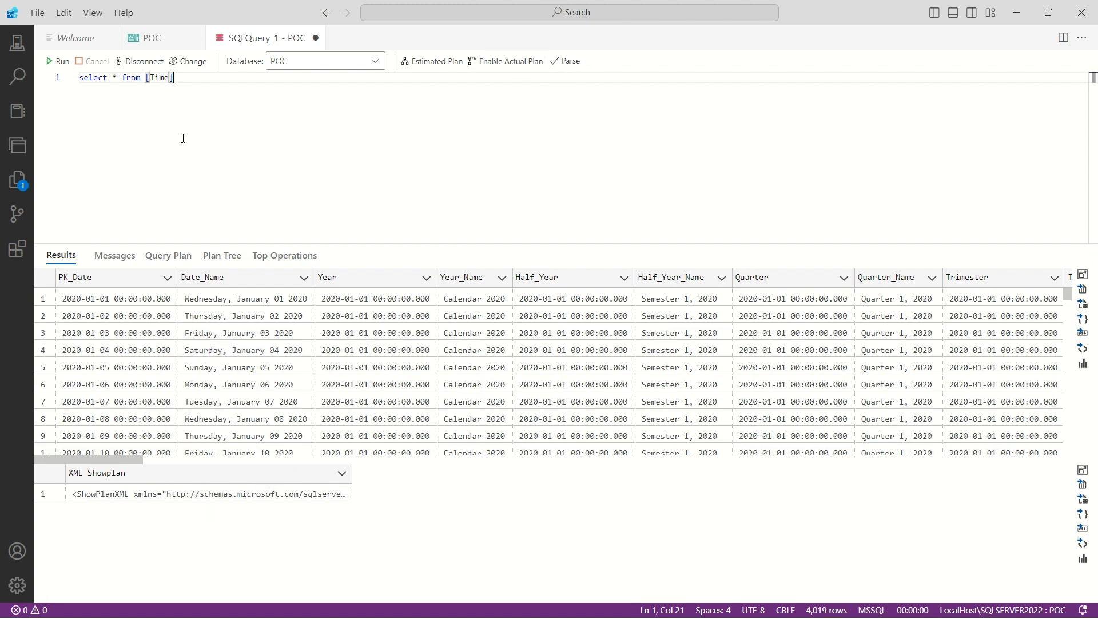
{"action": "left_click", "coordinate": [60, 61]}
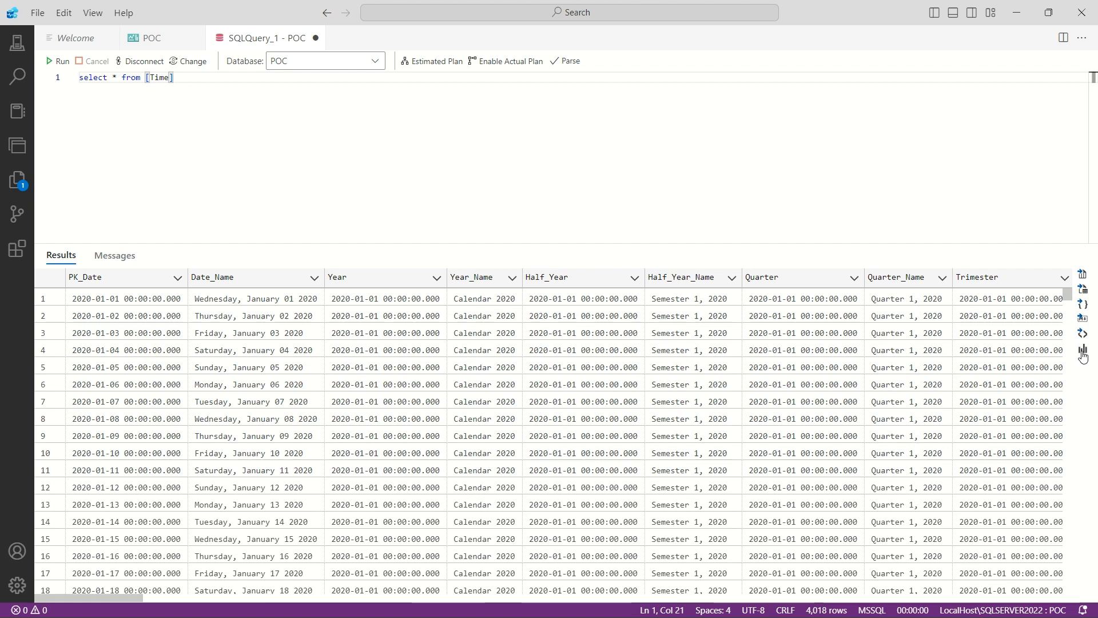
- Chart the Time query results and choose to install all recommended data visualization extensions
{"action": "left_click", "coordinate": [1083, 353]}
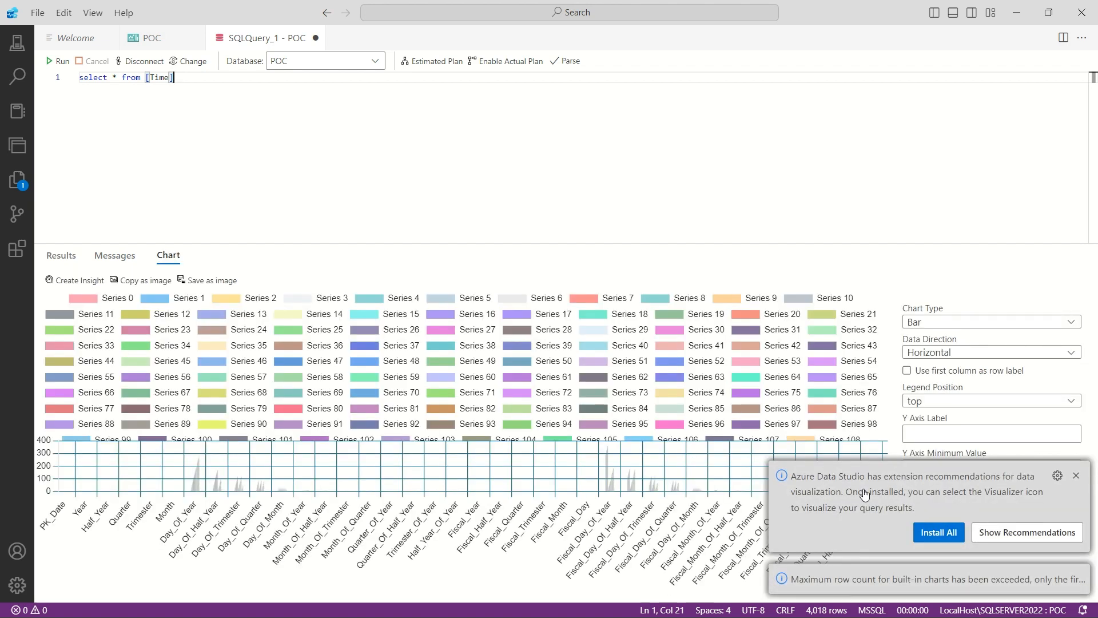
{"action": "left_click", "coordinate": [944, 531]}
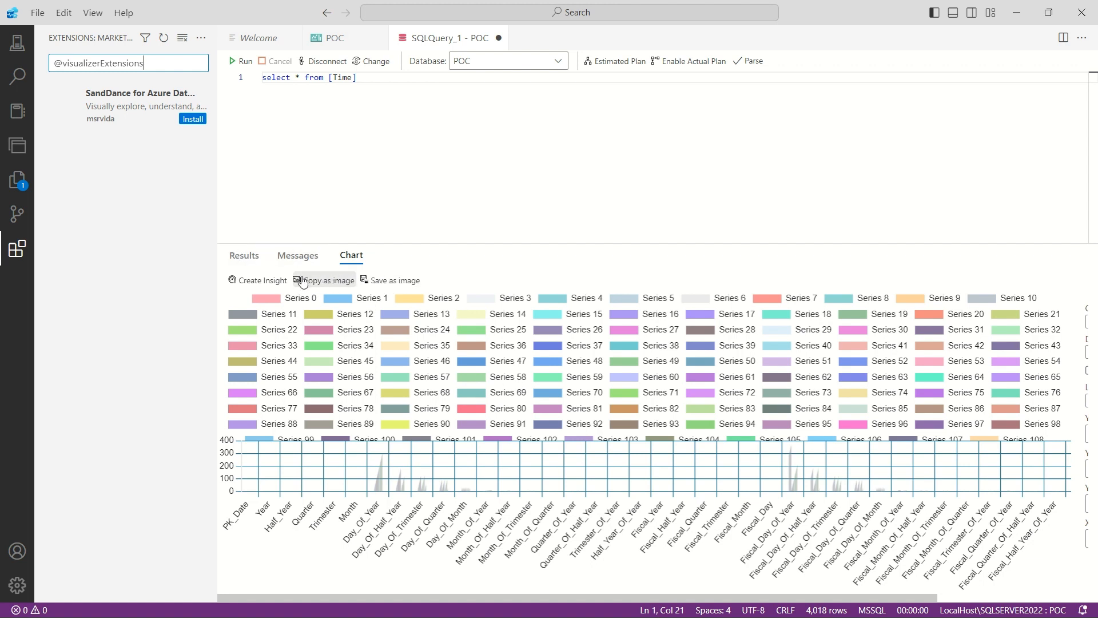
- Create an insight from the chart, and return to the query to compare its result rows with the chart
{"action": "left_click", "coordinate": [260, 282]}
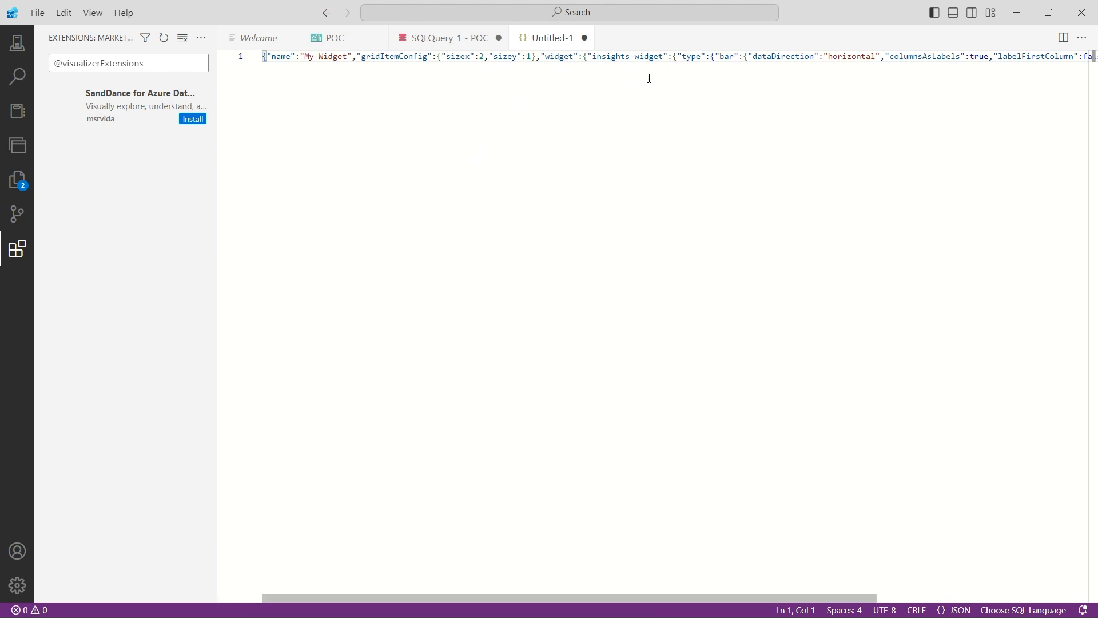
{"action": "left_click", "coordinate": [442, 40]}
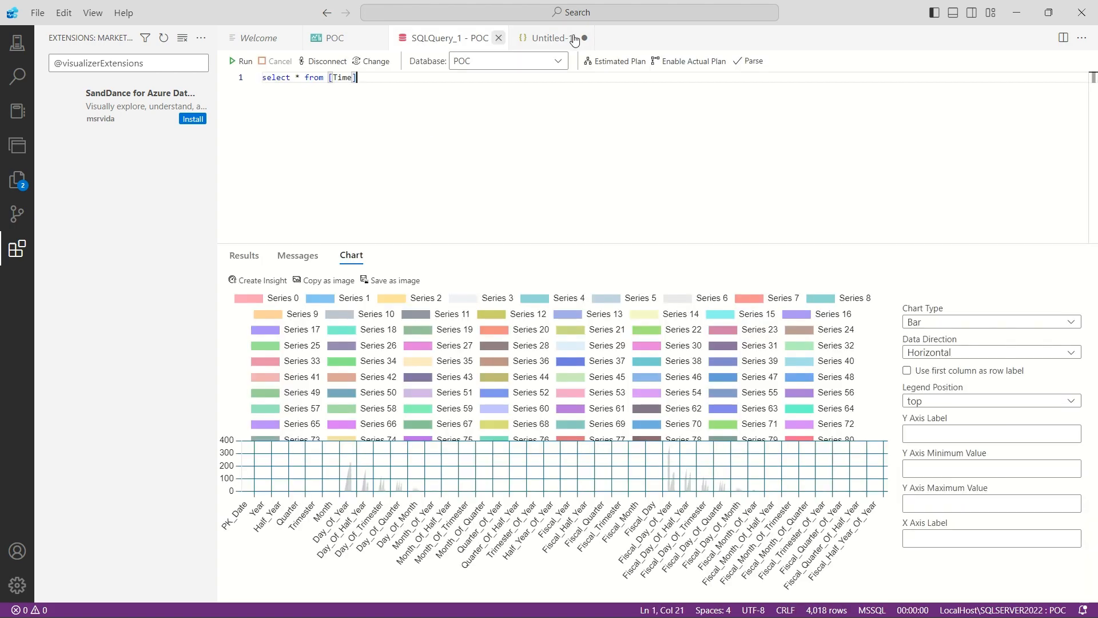
{"action": "left_click", "coordinate": [248, 257]}
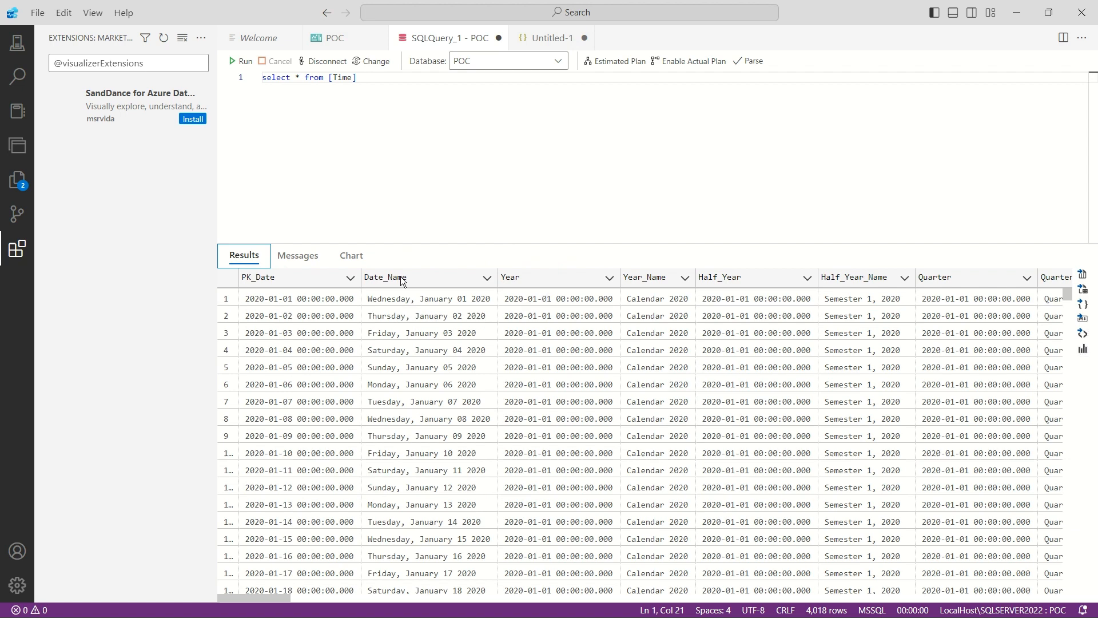
{"action": "left_click", "coordinate": [365, 258]}
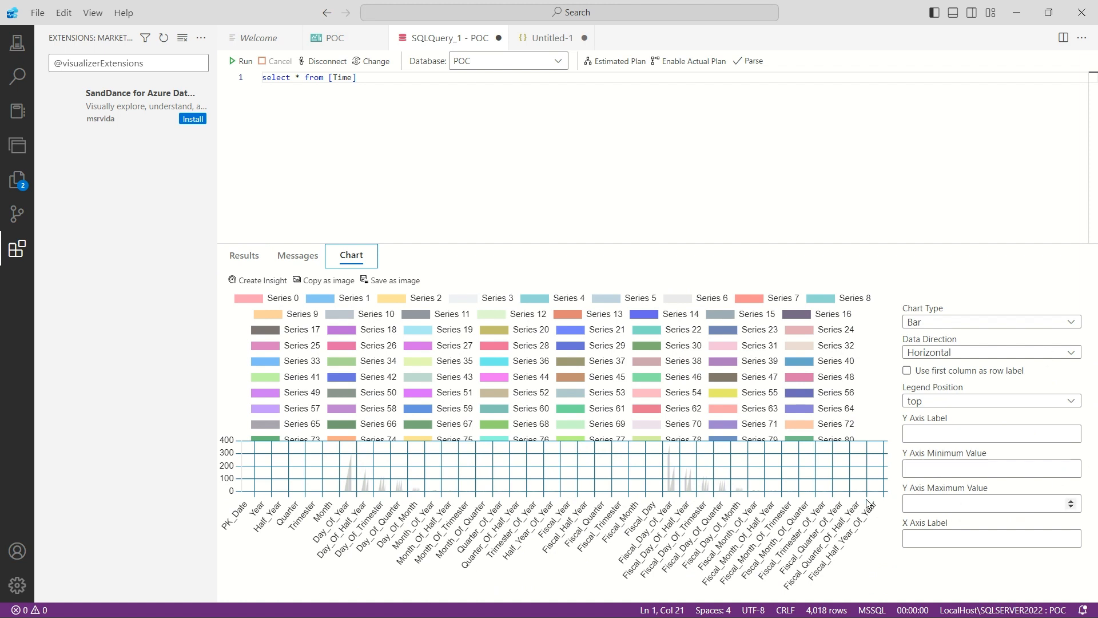
{"action": "left_click", "coordinate": [241, 262]}
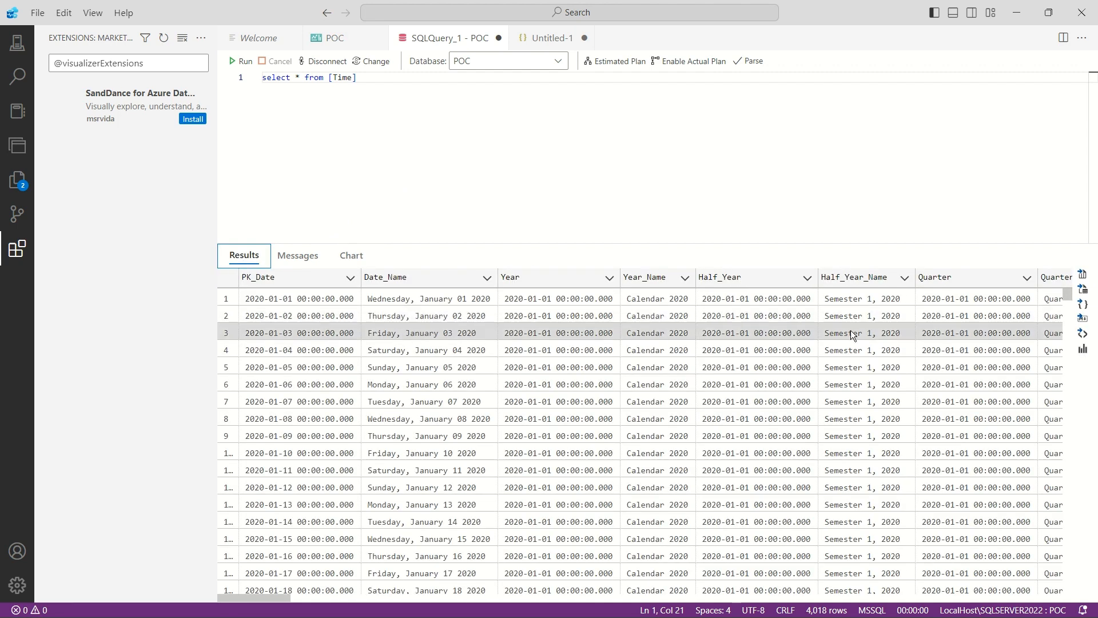
{"action": "left_click", "coordinate": [1083, 319]}
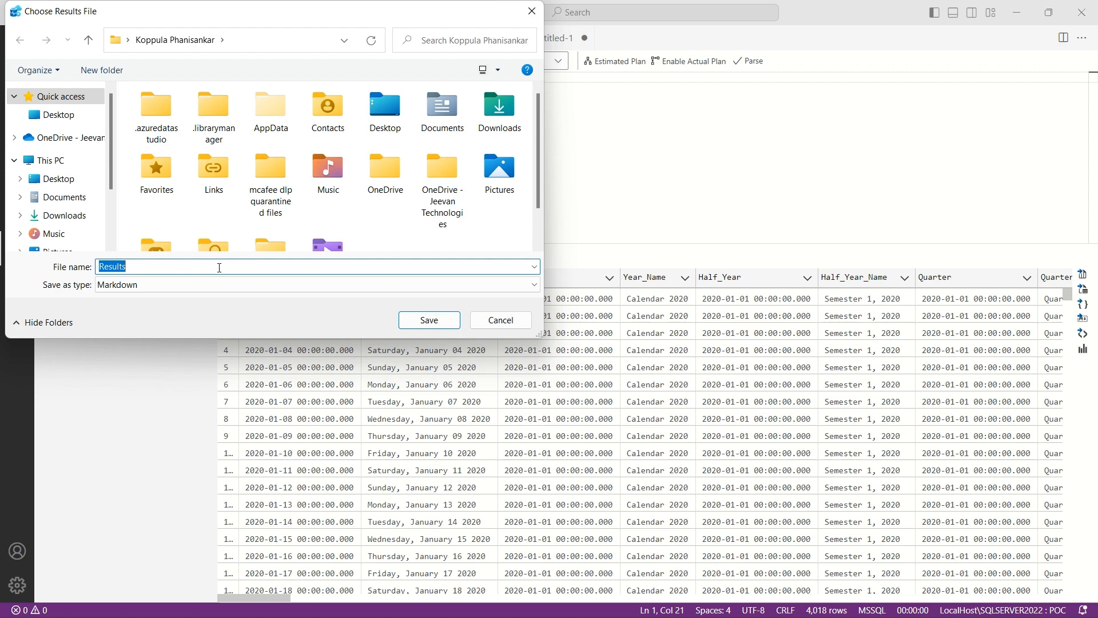
{"action": "left_click", "coordinate": [501, 320]}
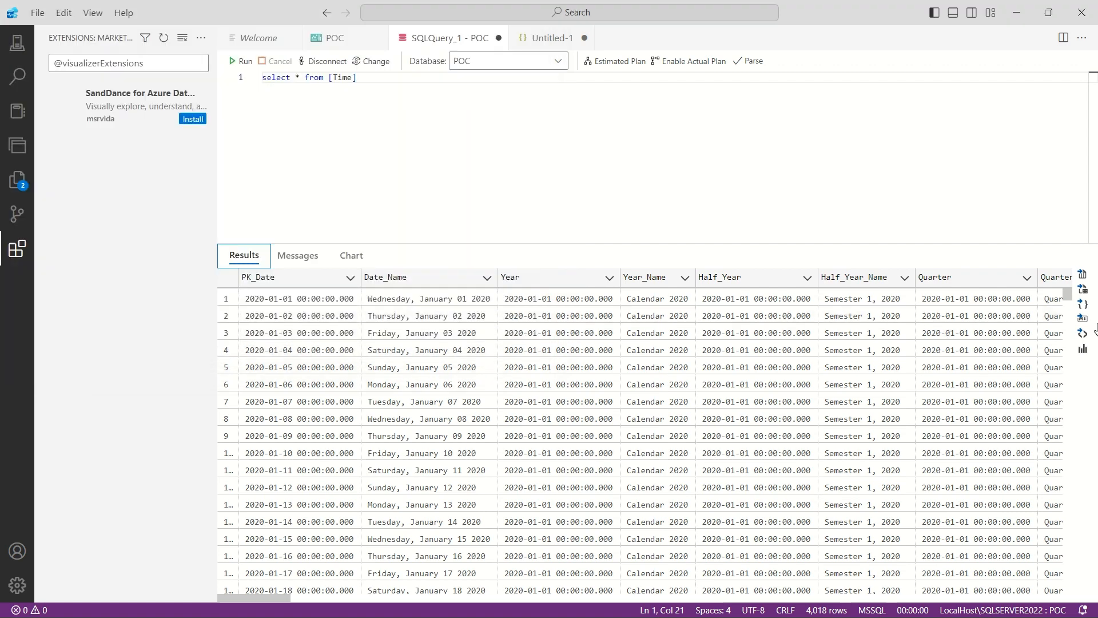
{"action": "left_click", "coordinate": [1083, 291]}
{"action": "left_click", "coordinate": [130, 266]}
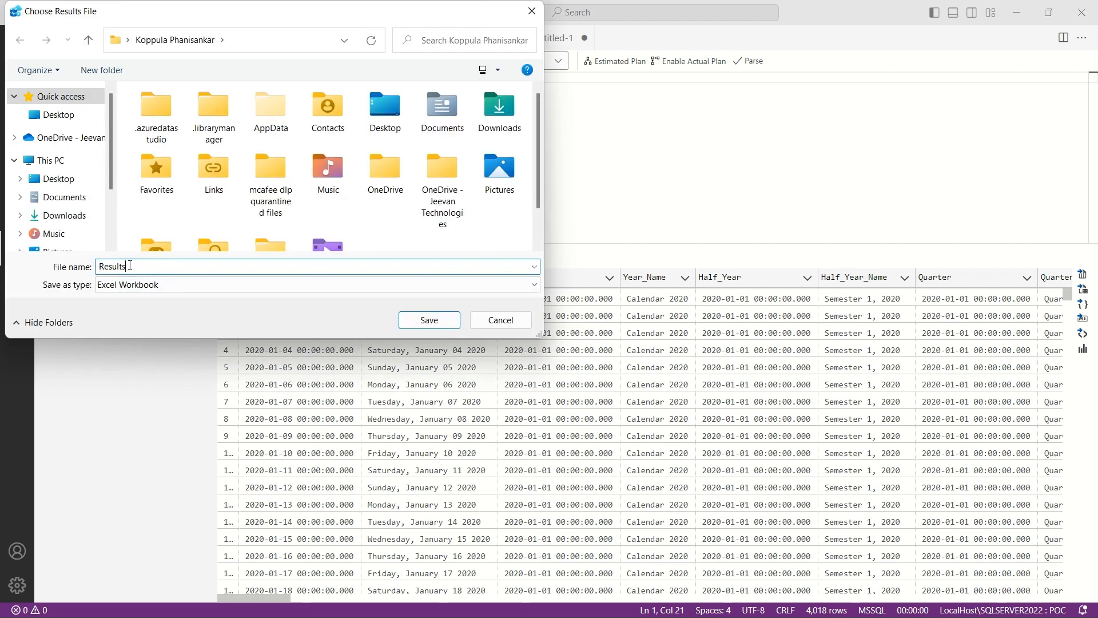
{"action": "left_click", "coordinate": [57, 179]}
{"action": "double_click", "coordinate": [163, 260]}
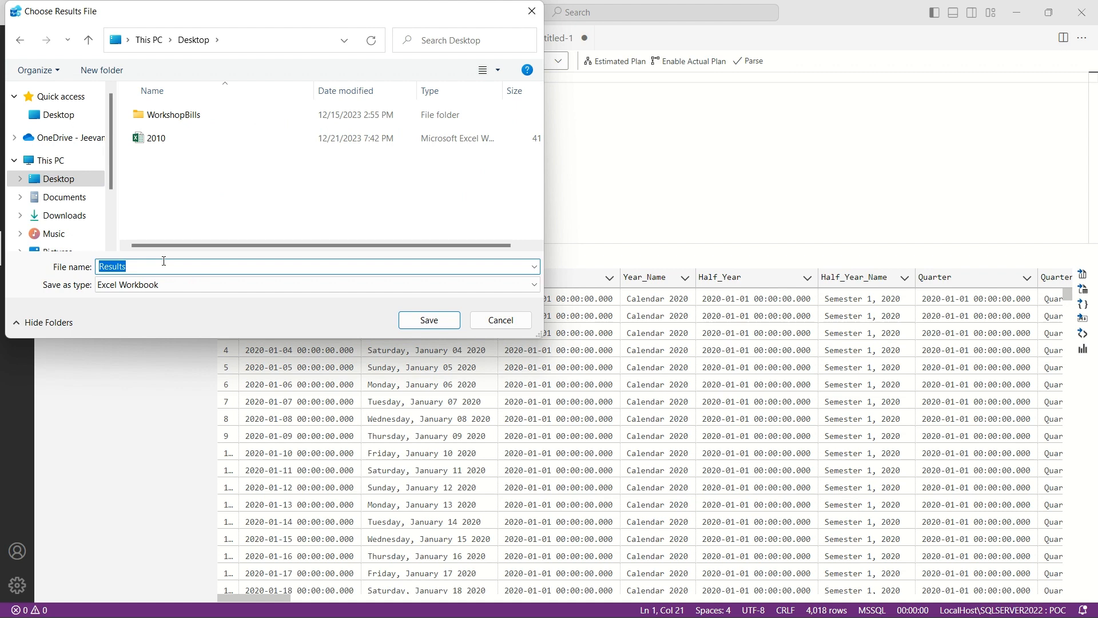
{"action": "type", "text": "Excel"}
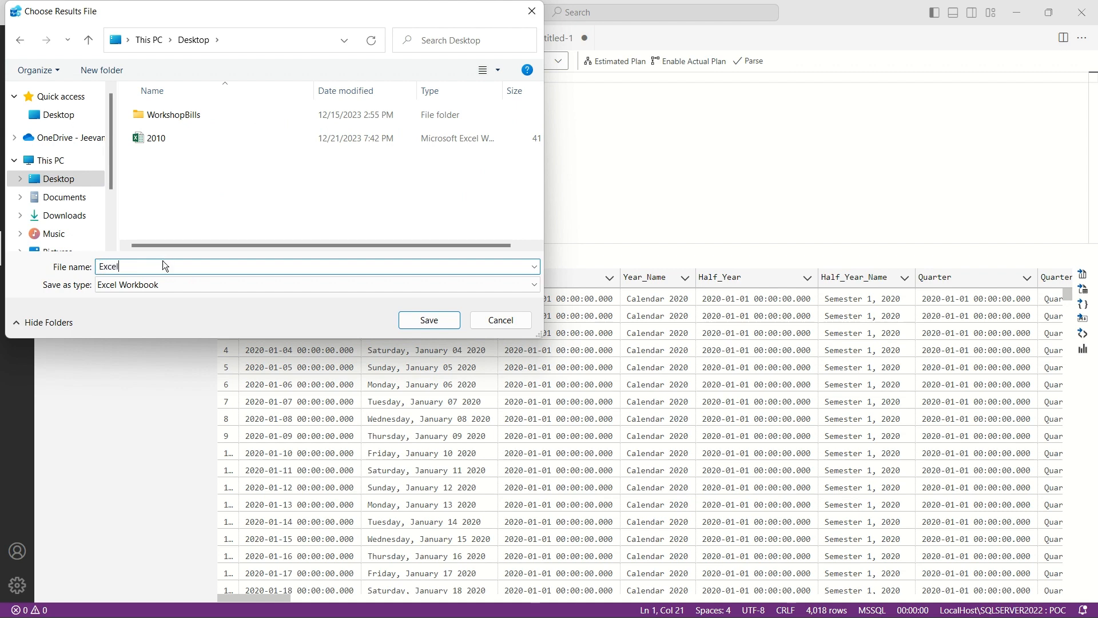
{"action": "left_click", "coordinate": [503, 320]}
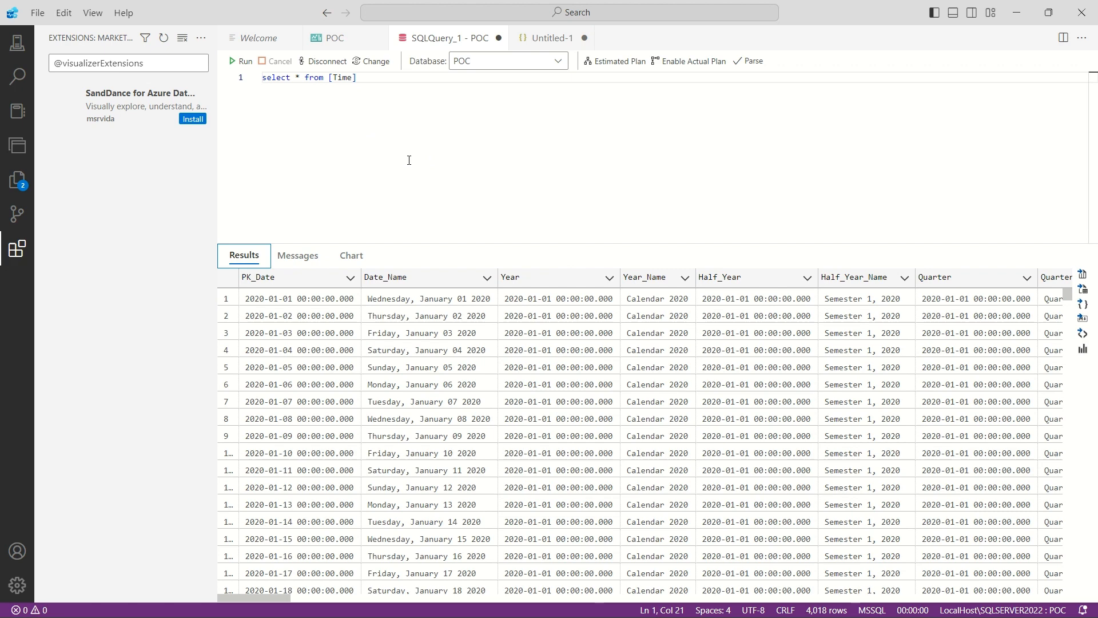
- Return to the POC database dashboard
{"action": "left_click", "coordinate": [342, 38]}
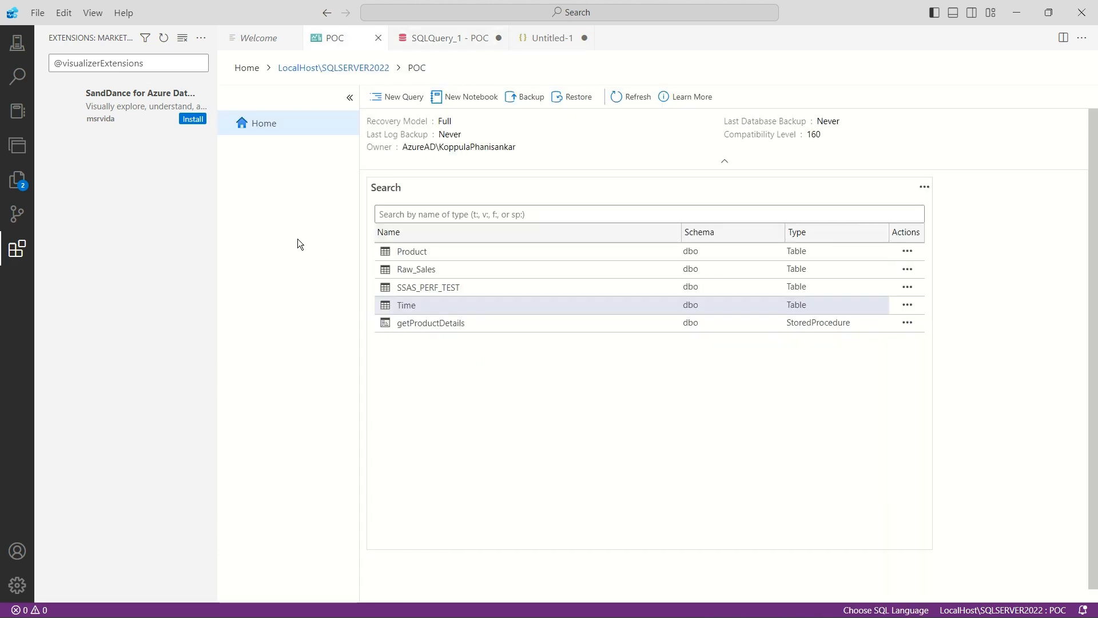